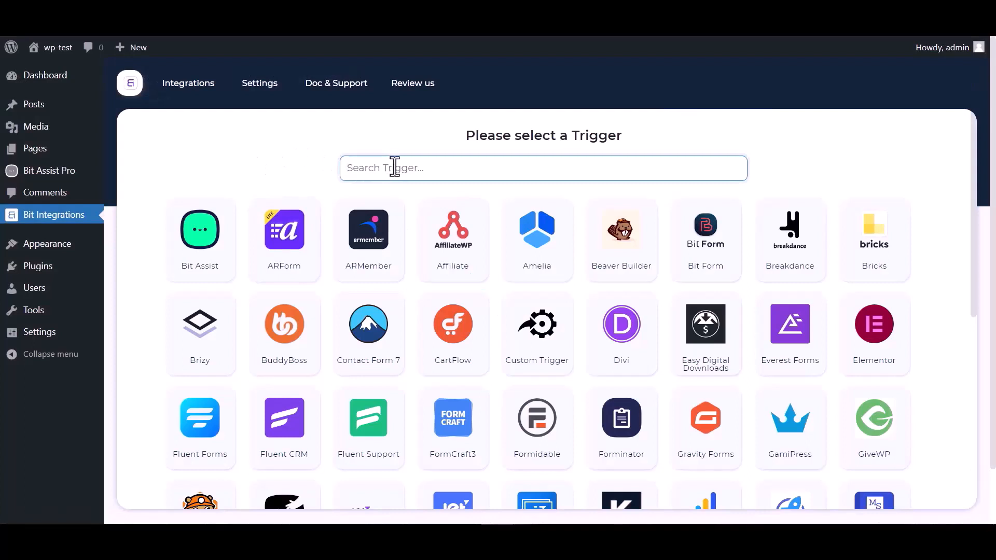
Set Bit Assist as the Bit Integrations trigger and copy its webhook URL
text(bit)
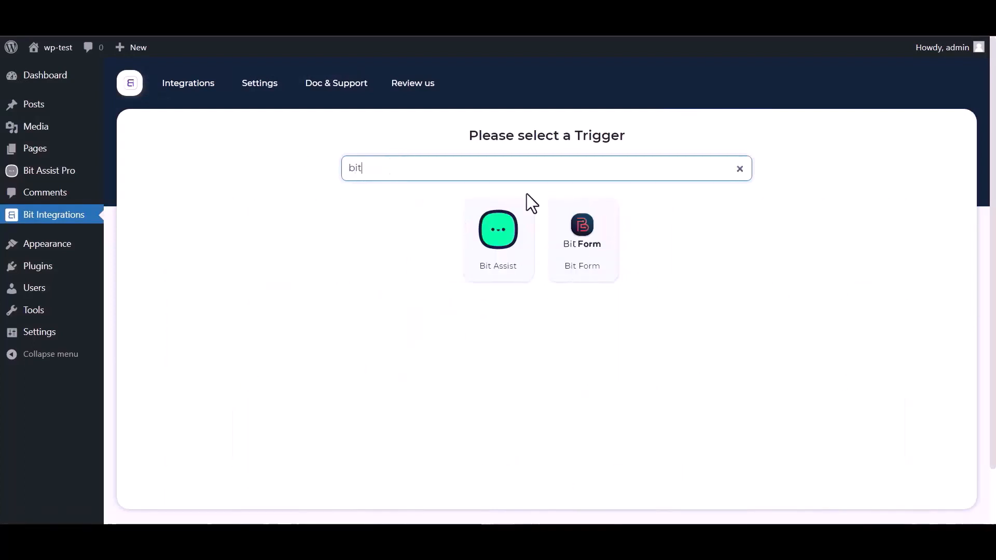
click(485, 257)
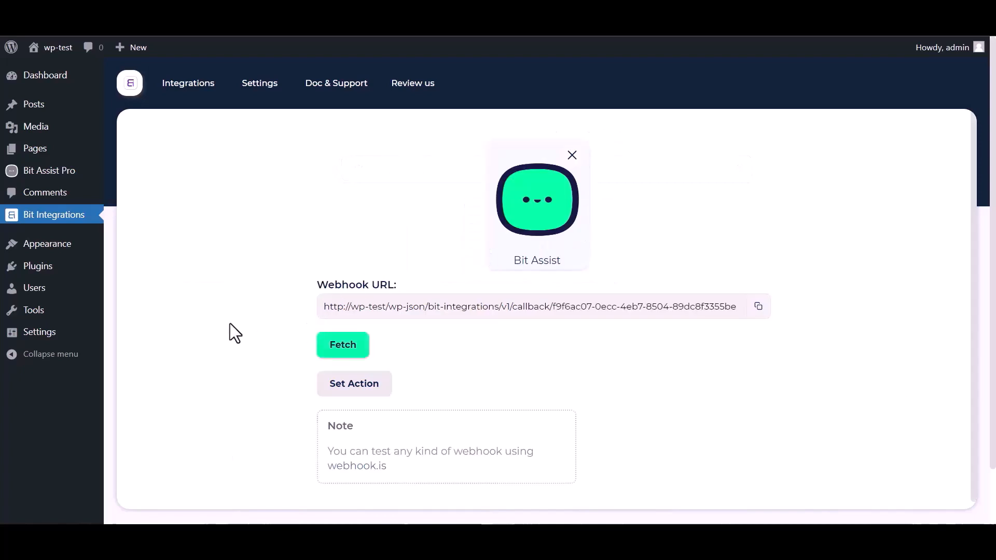
click(759, 307)
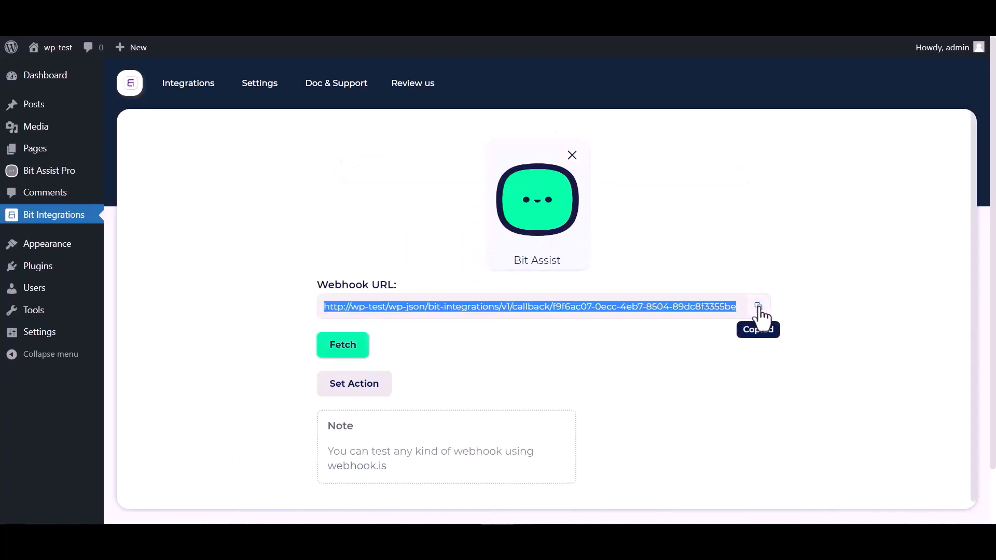
click(343, 347)
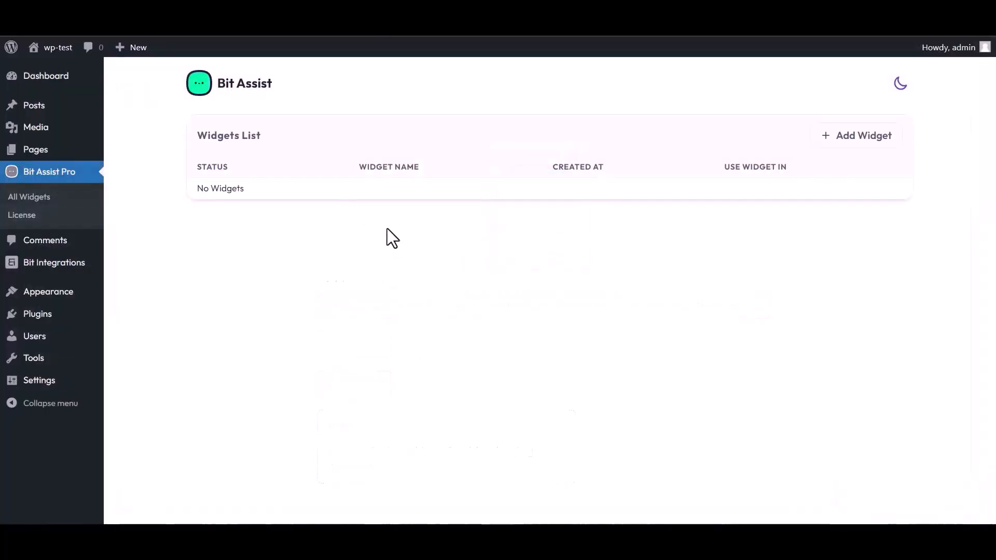
Create a Bit Assist widget named 'Bit Integrations' and open it in the widget editor
click(861, 140)
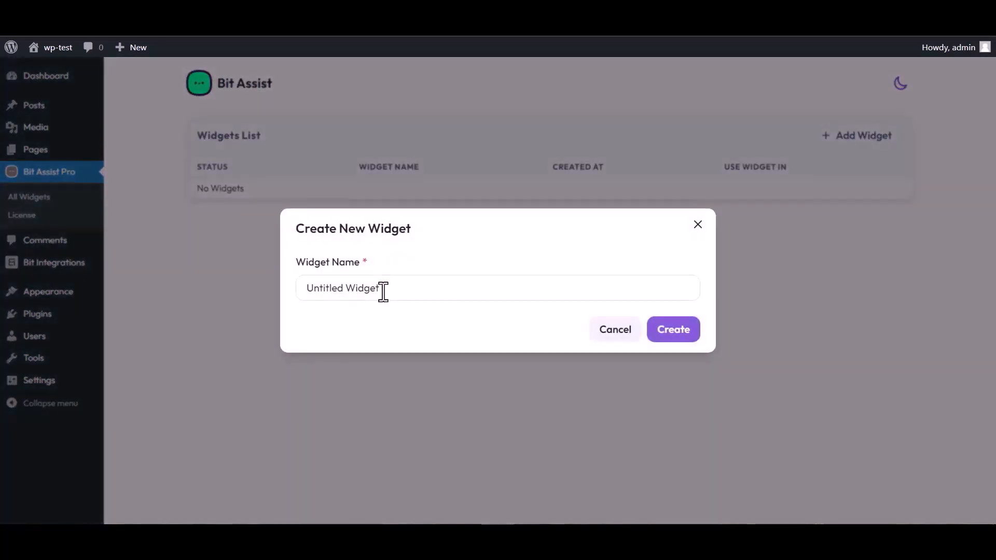
triple_click(386, 289)
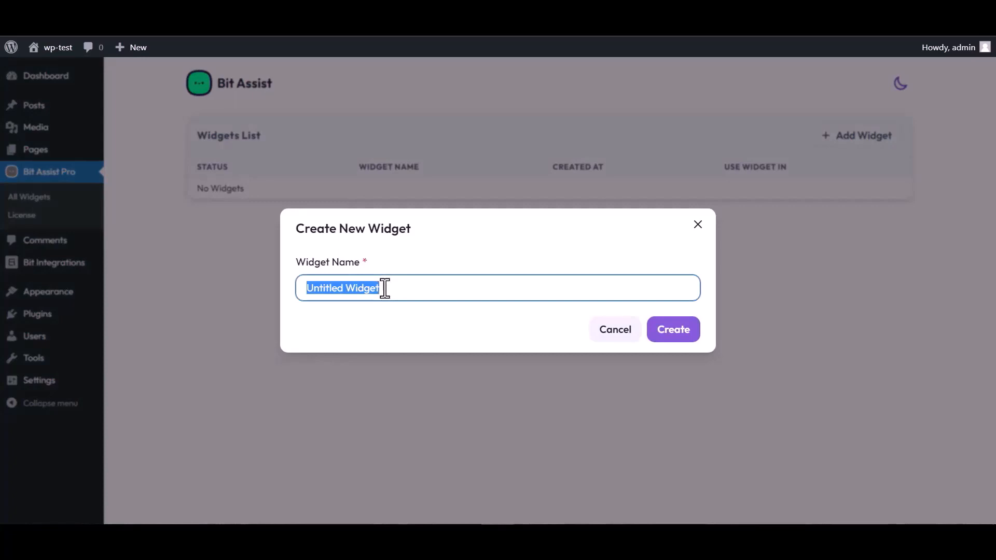
text(Bit Integrations)
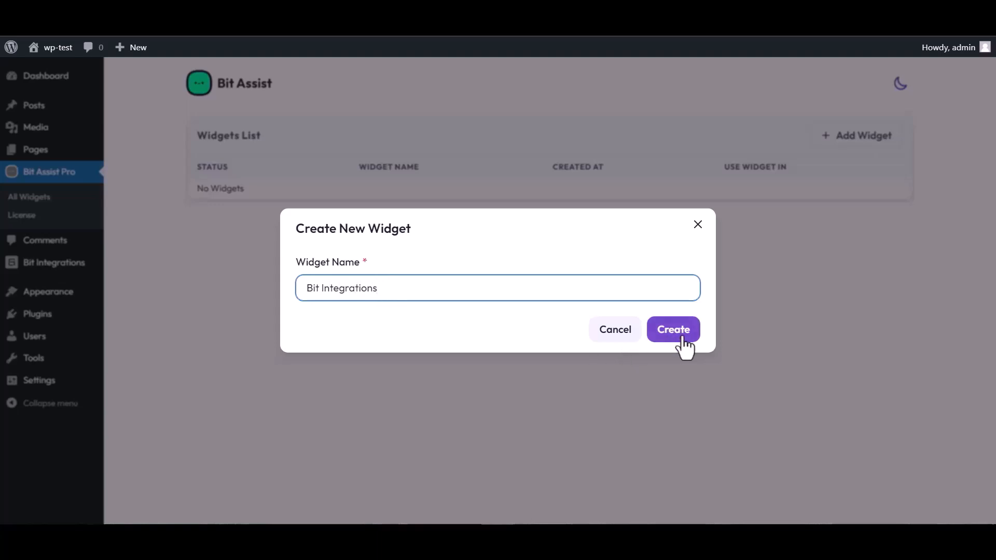
click(683, 340)
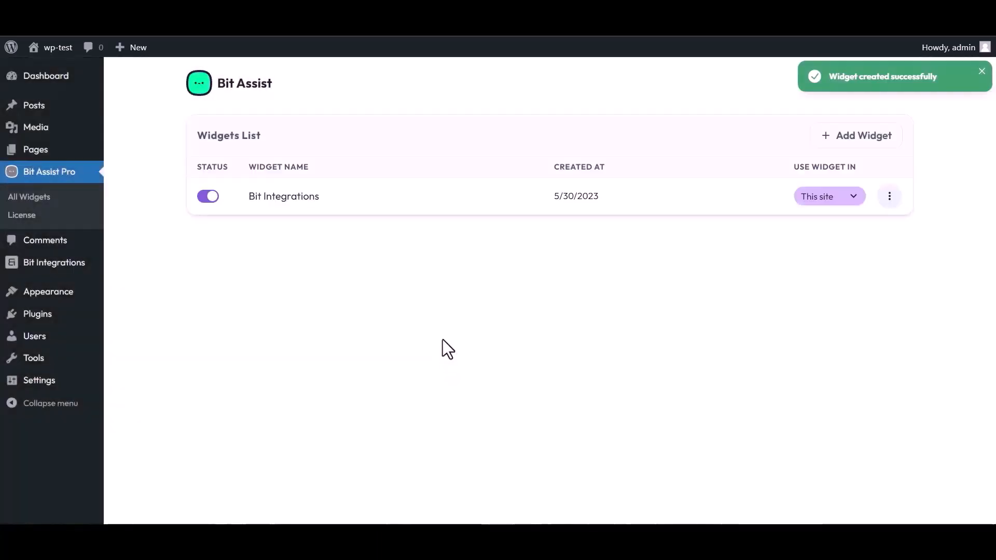
click(890, 197)
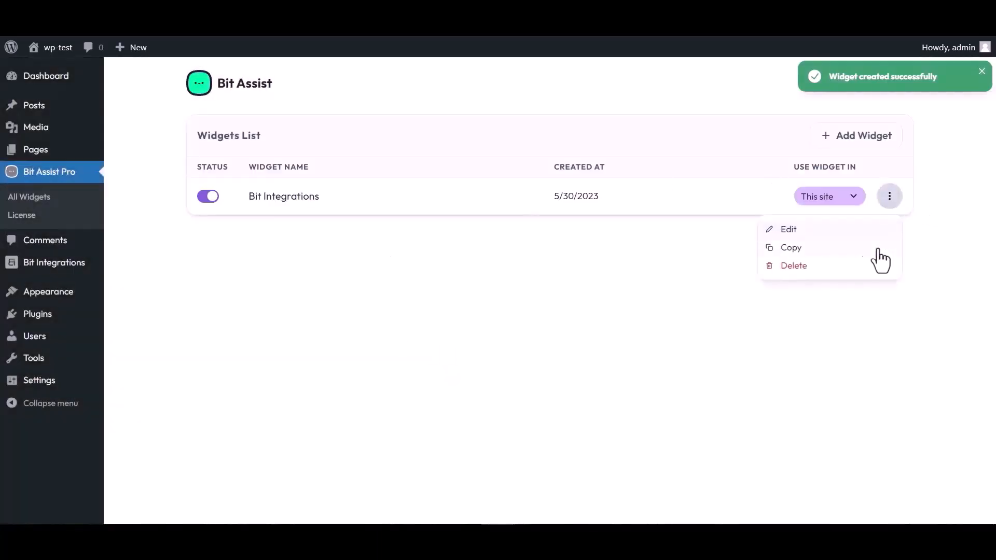
click(784, 232)
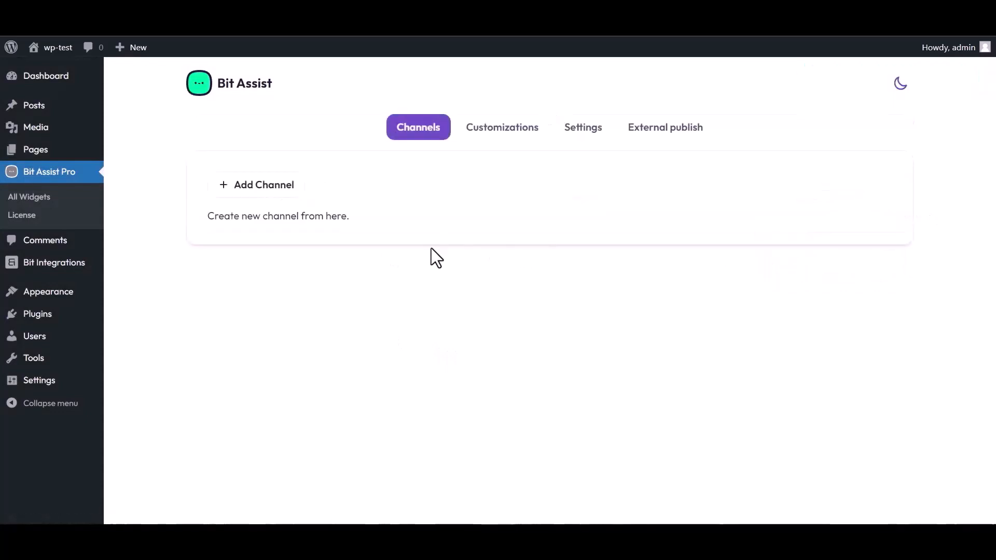
Add a Custom Form channel titled 'Bit Integrations' to the widget
click(271, 191)
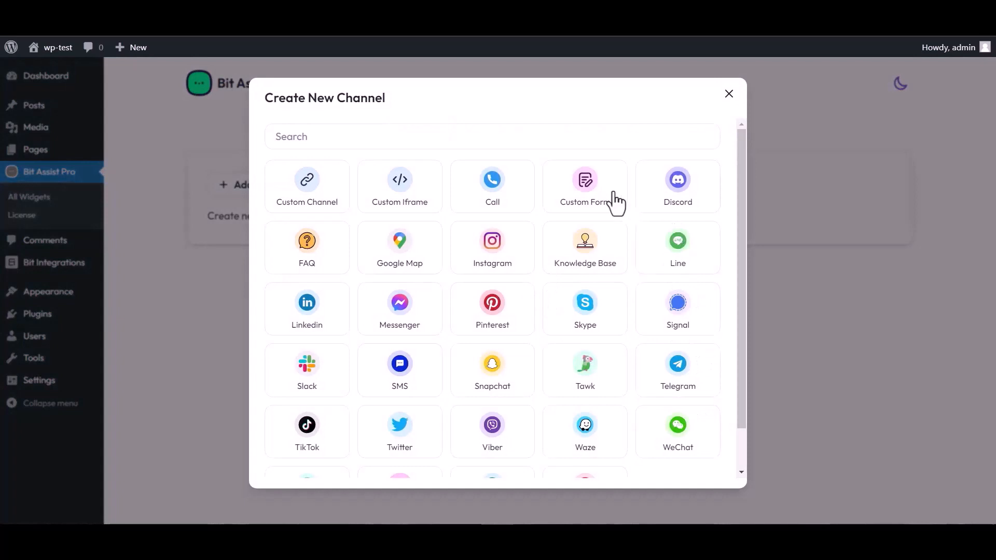
click(588, 200)
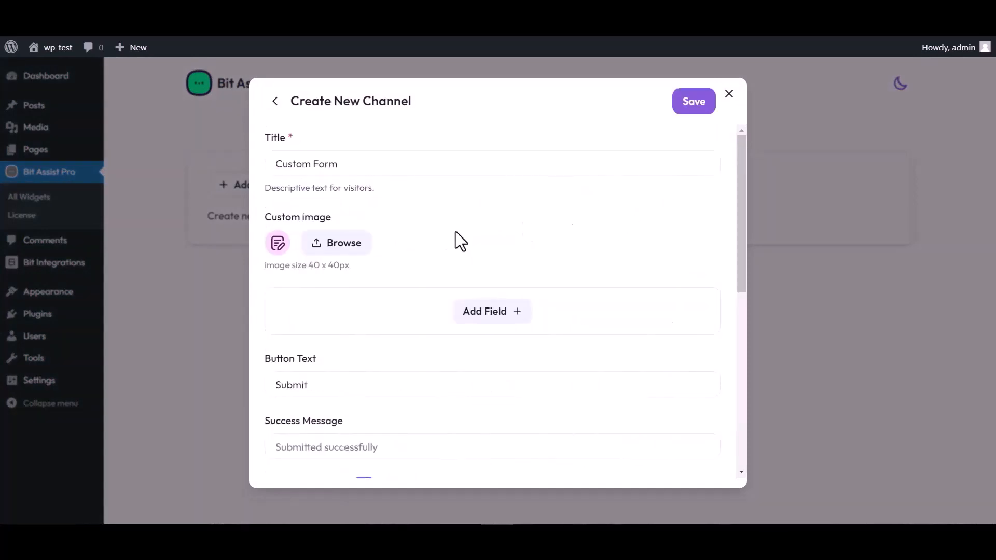
triple_click(349, 162)
text(Bit Integrations)
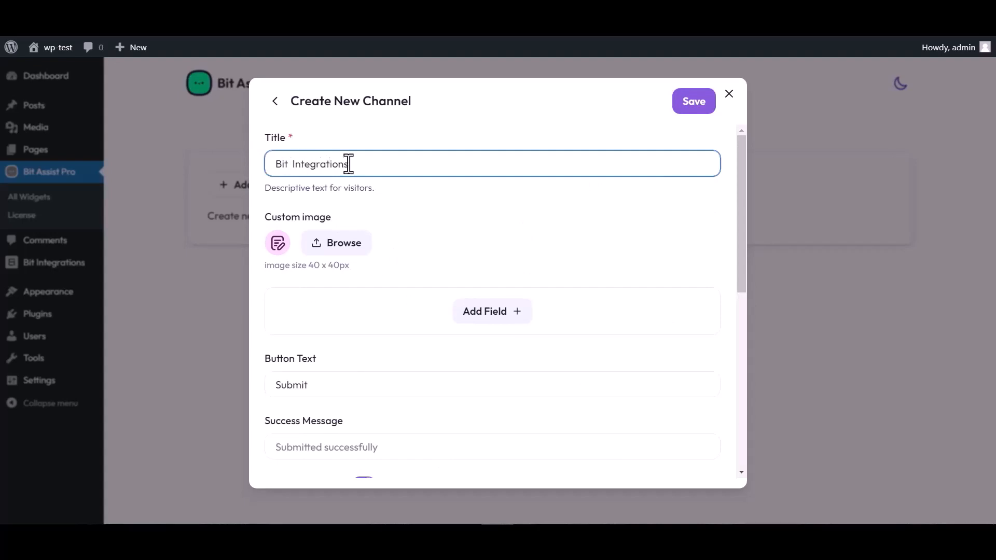
Give the form Text, Email and Number fields, renaming the Text field to 'Name'
click(496, 314)
click(428, 347)
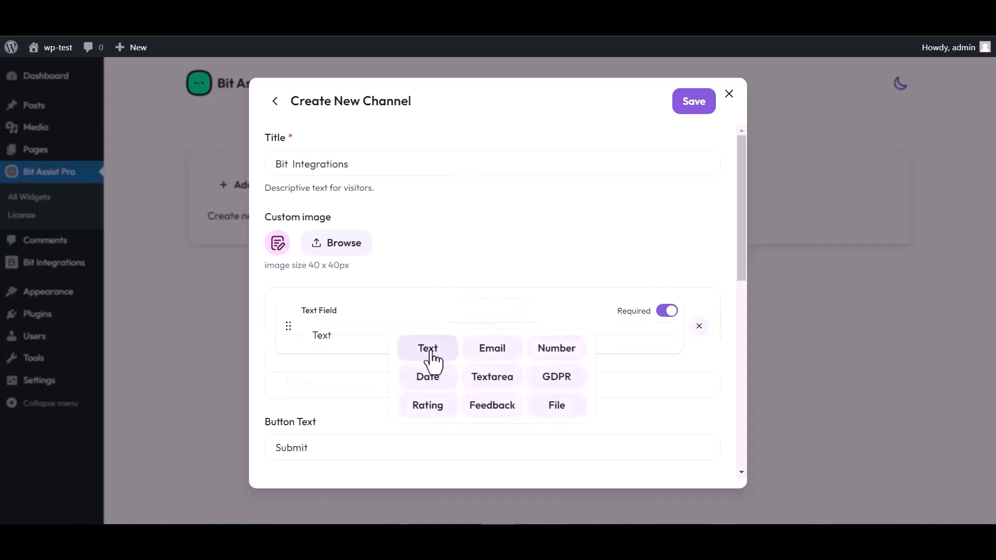
click(492, 376)
click(492, 413)
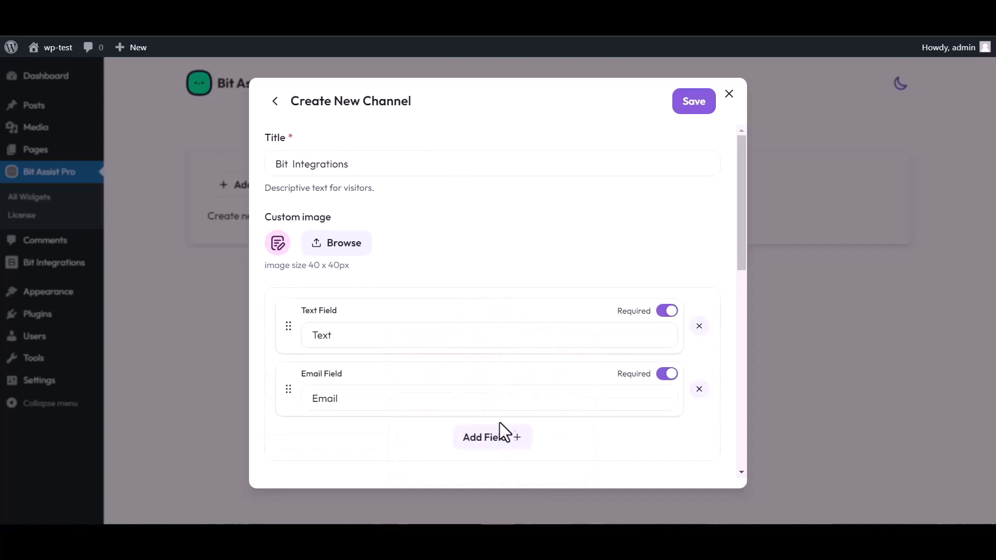
click(501, 437)
click(556, 345)
scroll(452, 274, down, 4)
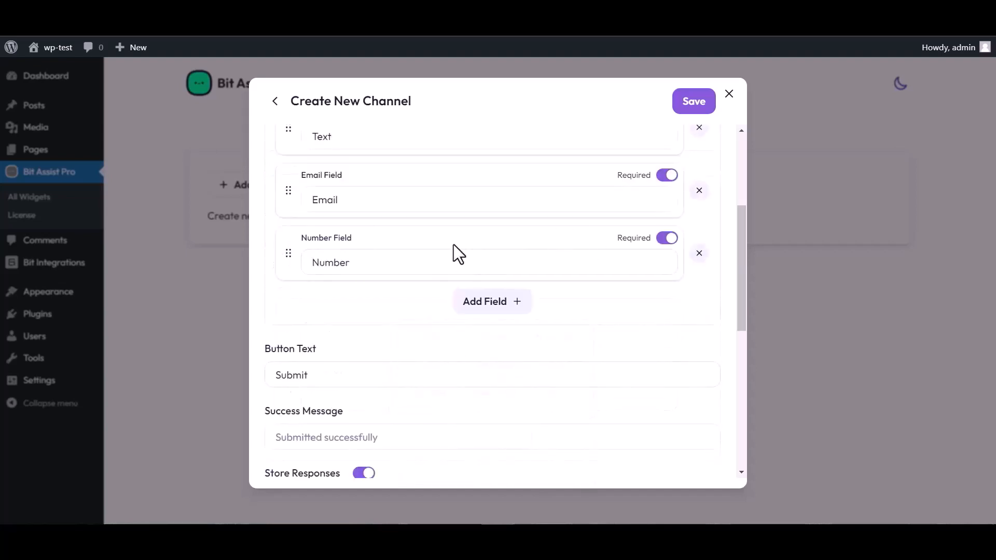
scroll(454, 244, up, 4)
click(345, 331)
double_click(340, 332)
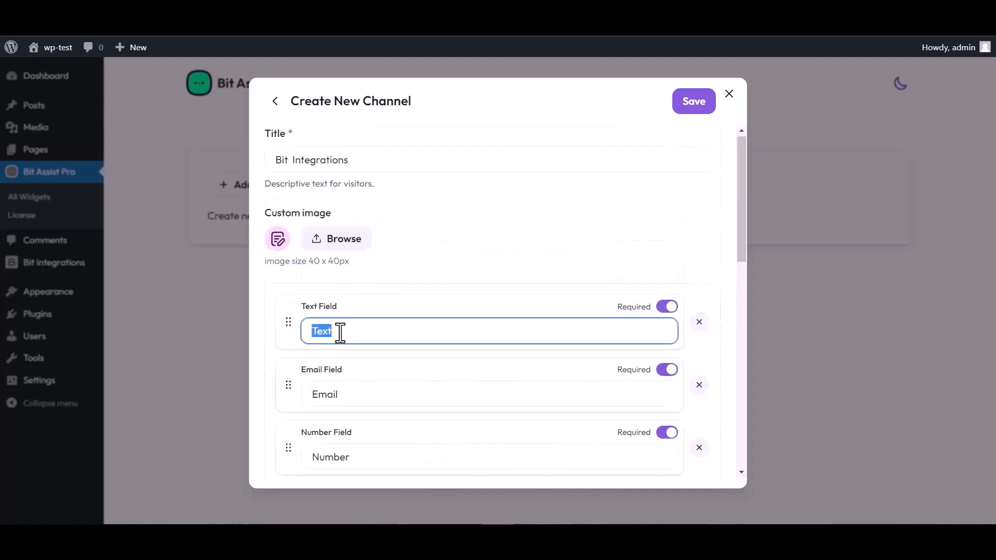
text(Name)
Paste the copied webhook URL into the channel's Webhook URL and save the channel
scroll(538, 289, down, 3)
scroll(384, 433, down, 4)
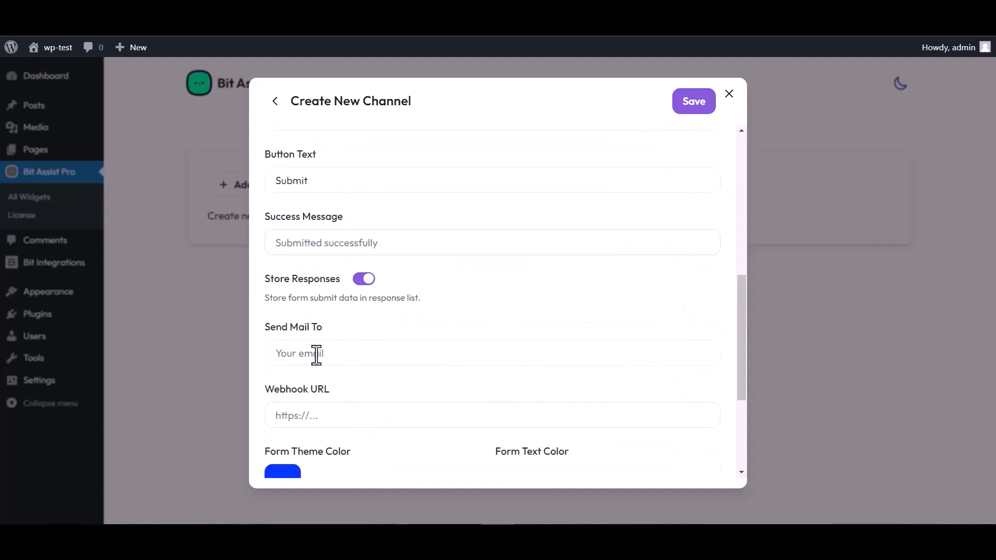
click(318, 415)
key(ctrl+v)
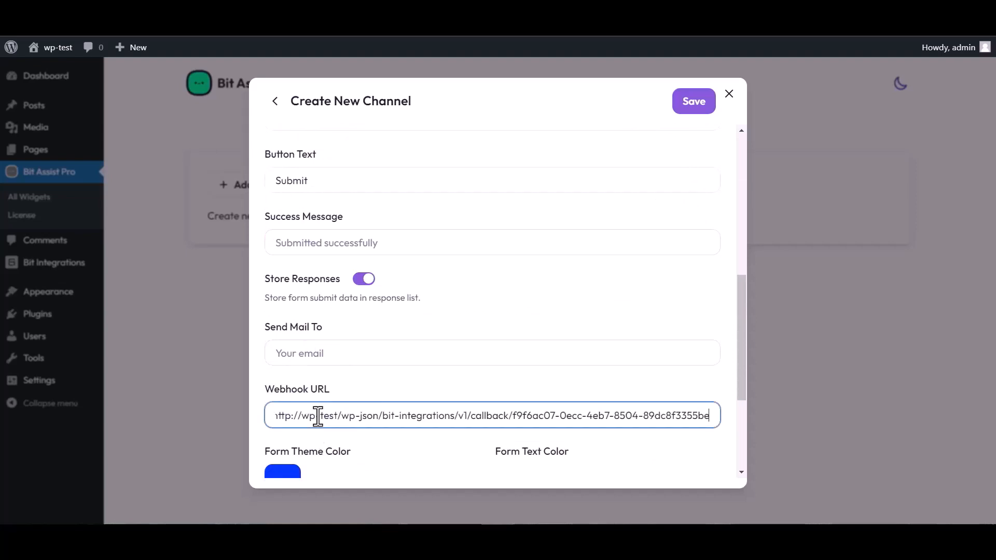
click(692, 110)
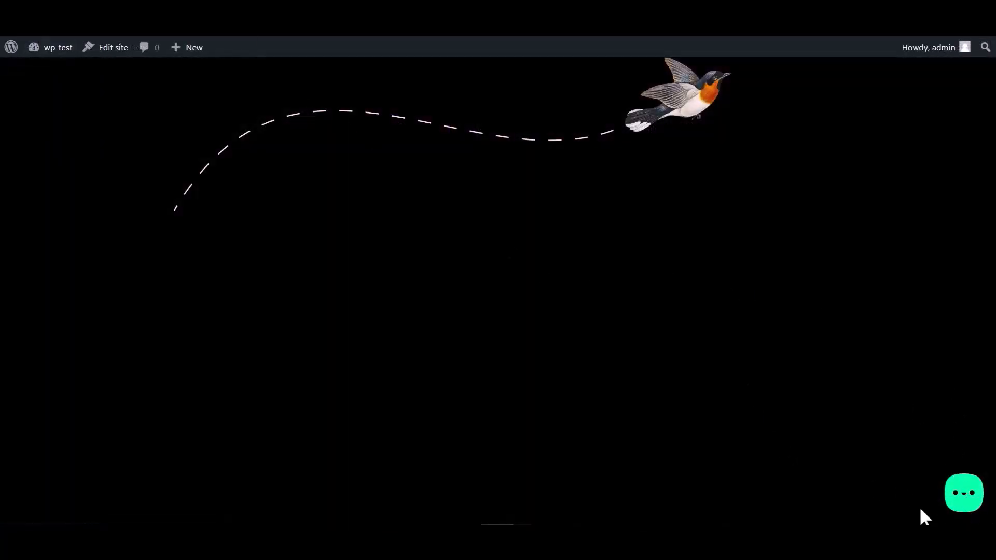
In the site's chat widget, fill the Bit Integrations form with a test name, e-mail and number, and submit
click(961, 500)
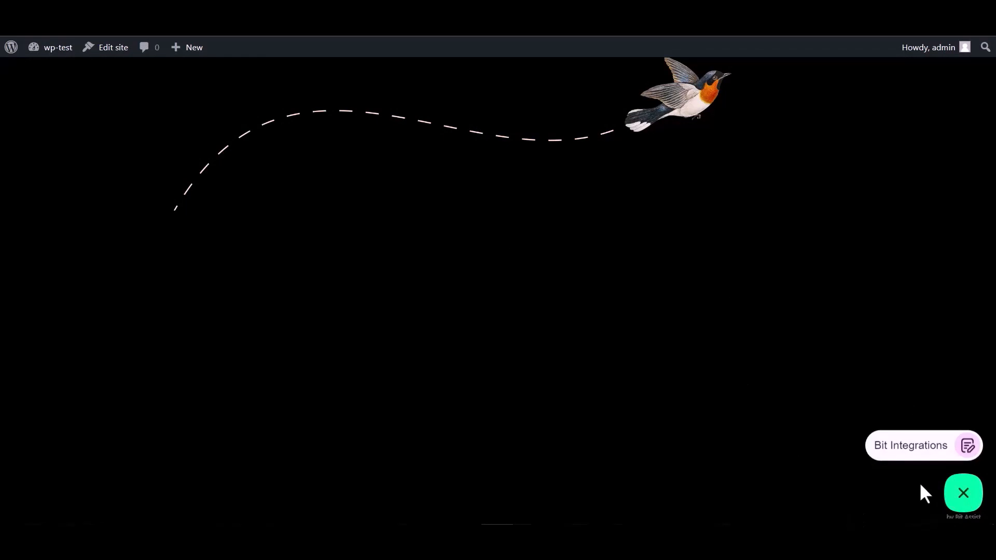
click(910, 455)
click(836, 333)
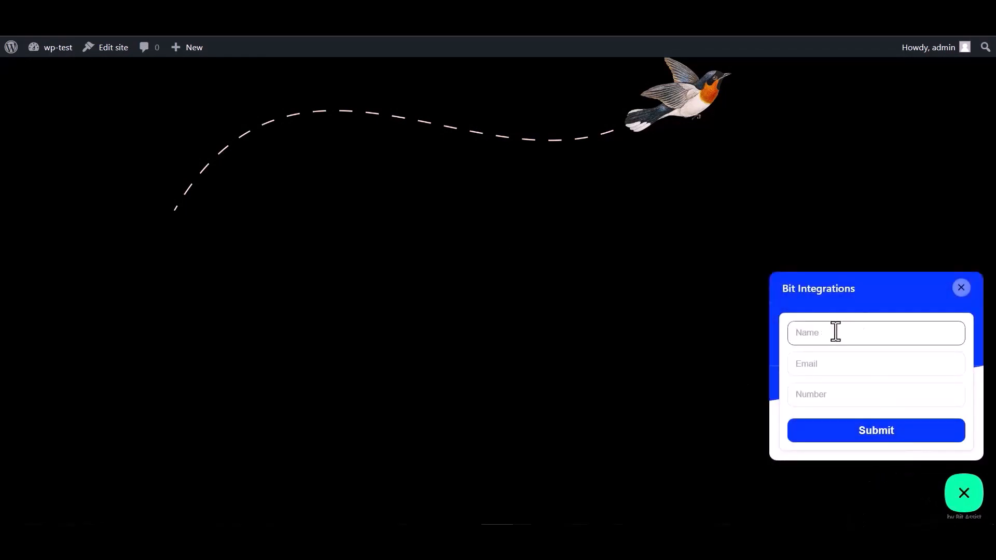
click(829, 400)
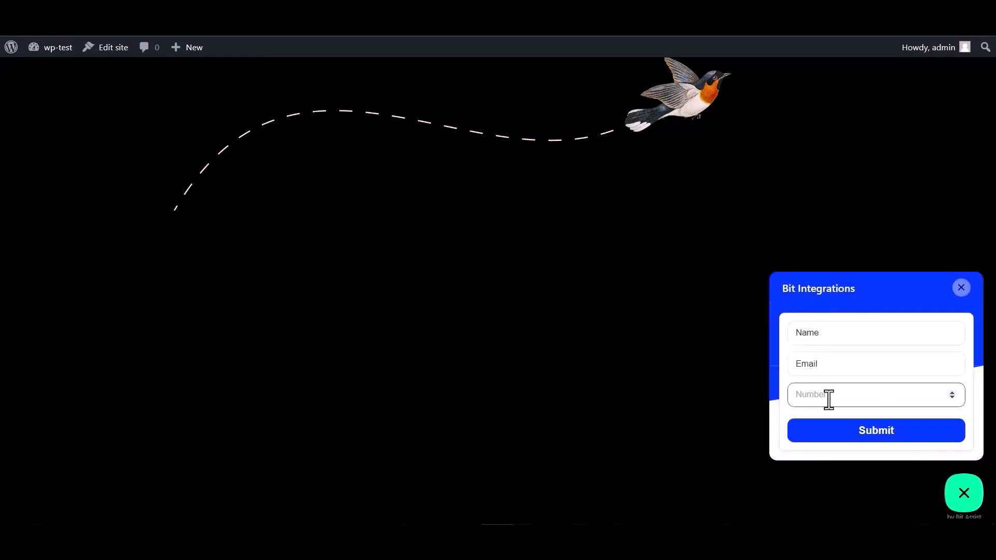
double_click(830, 334)
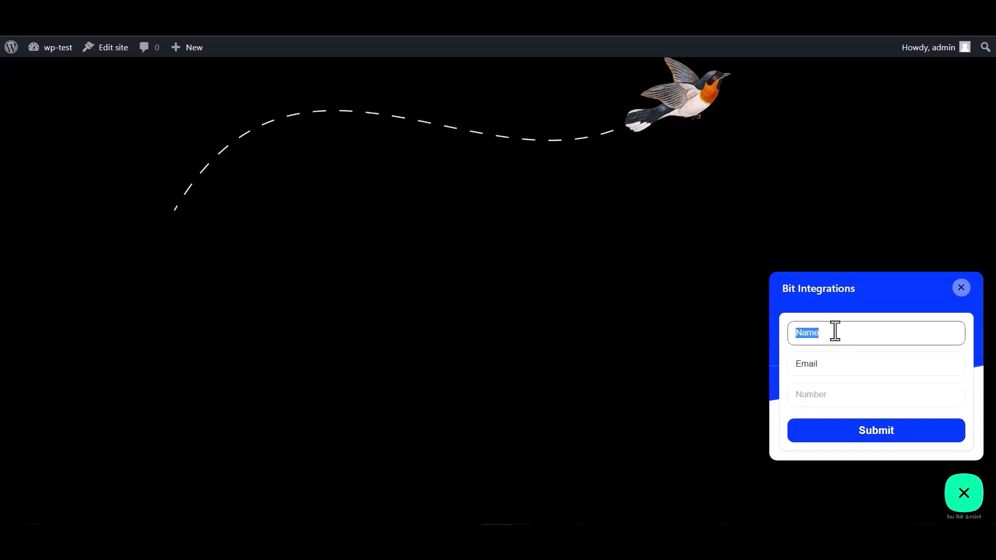
click(829, 365)
double_click(829, 365)
click(828, 365)
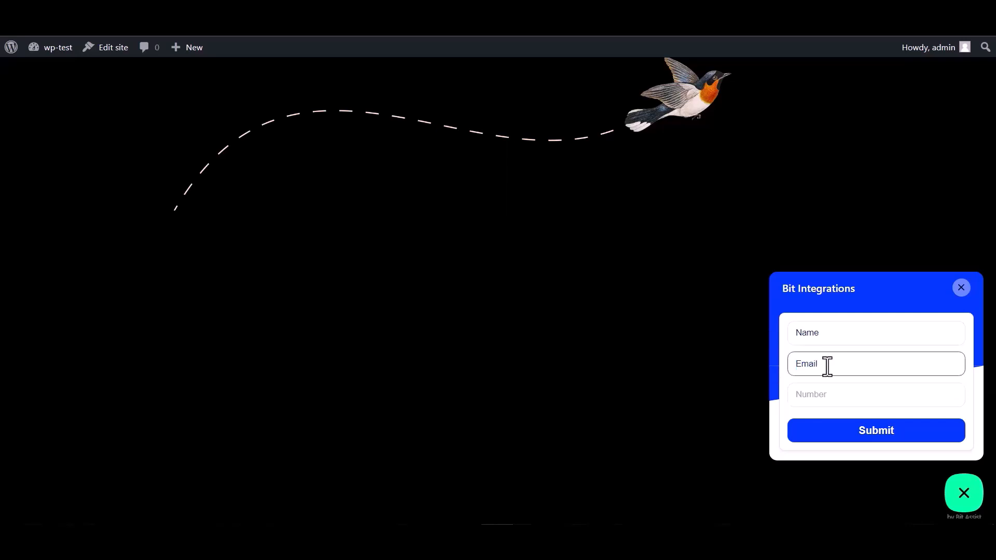
double_click(828, 364)
click(833, 363)
click(811, 394)
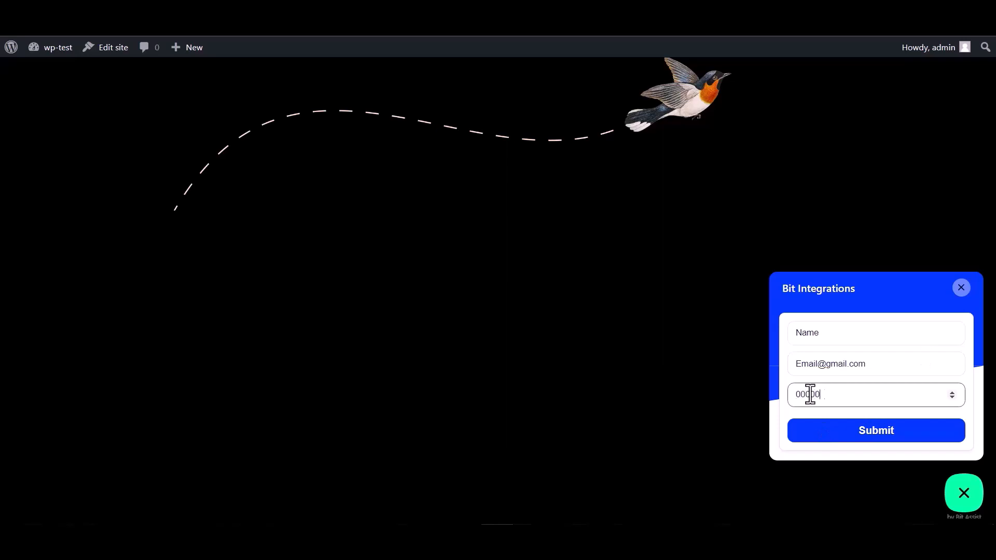
click(874, 441)
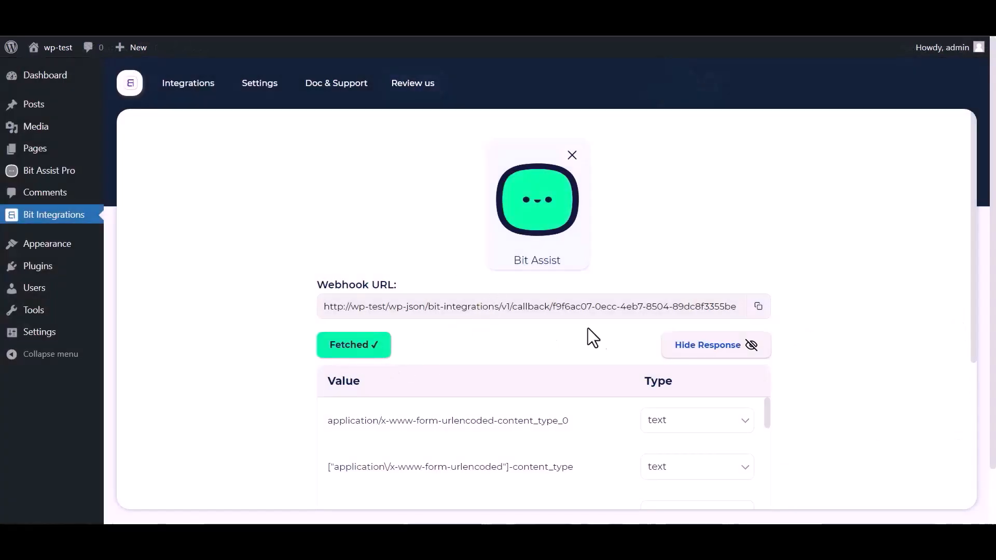
Choose Pabbly as the action for the fetched Bit Assist webhook response
scroll(589, 338, down, 1)
scroll(441, 397, down, 6)
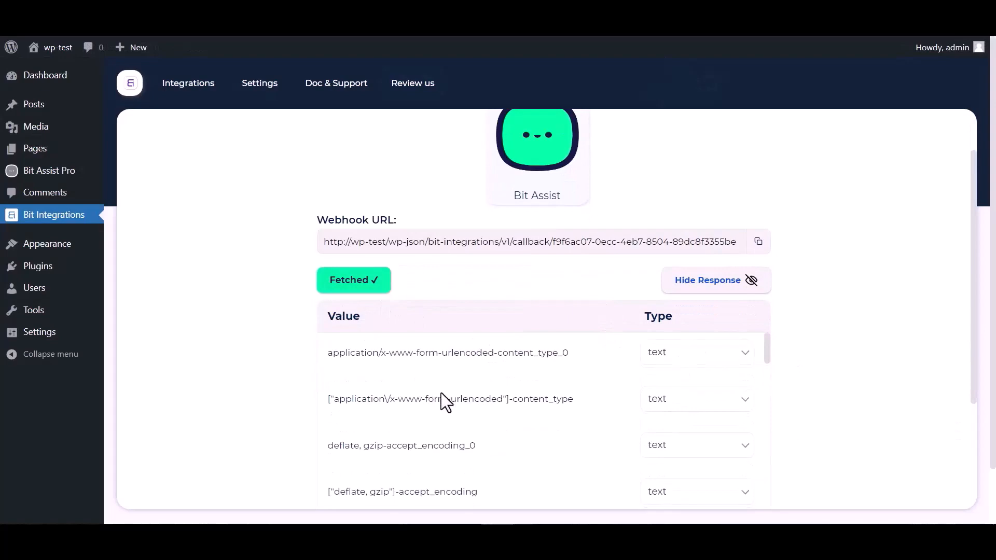
scroll(301, 408, down, 5)
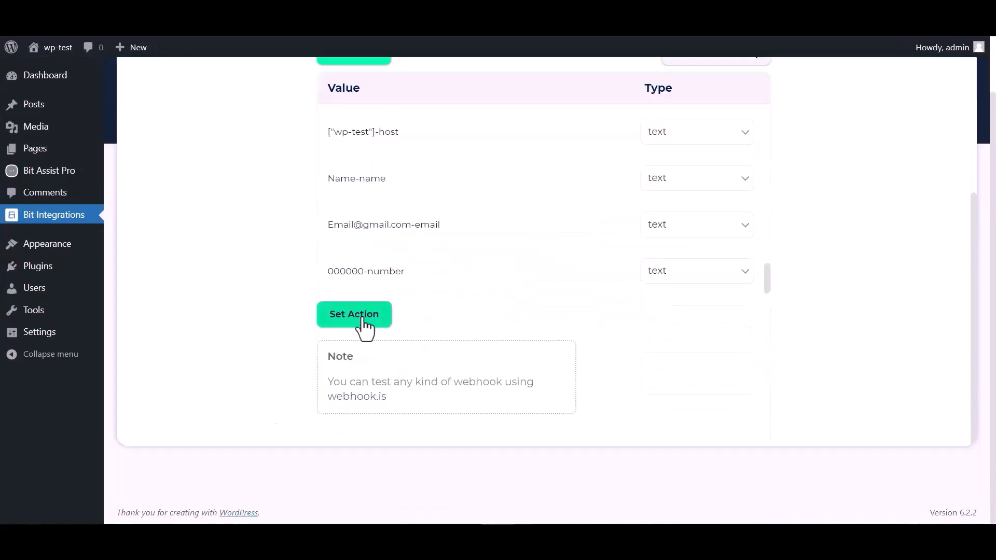
click(355, 315)
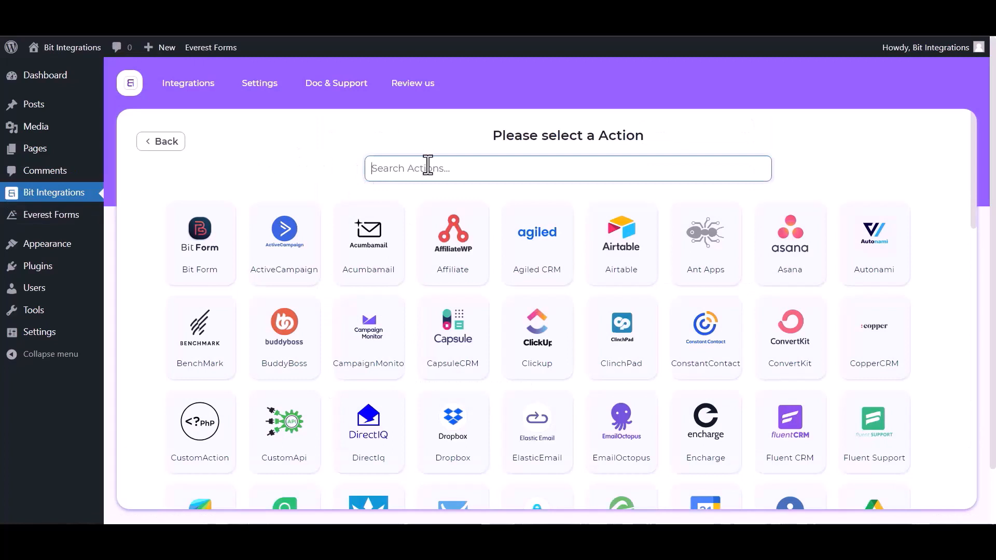
text(paba)
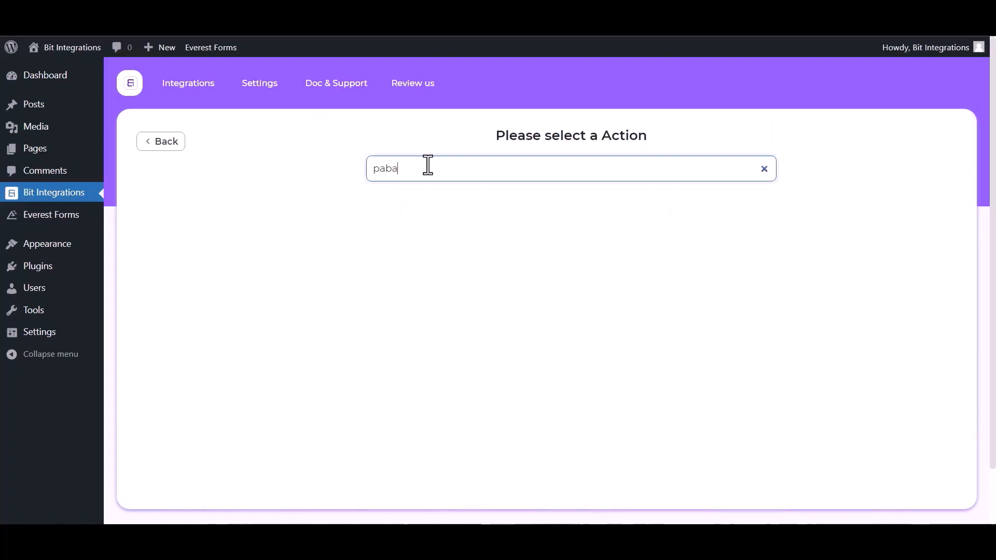
key(BackSpace)
click(571, 274)
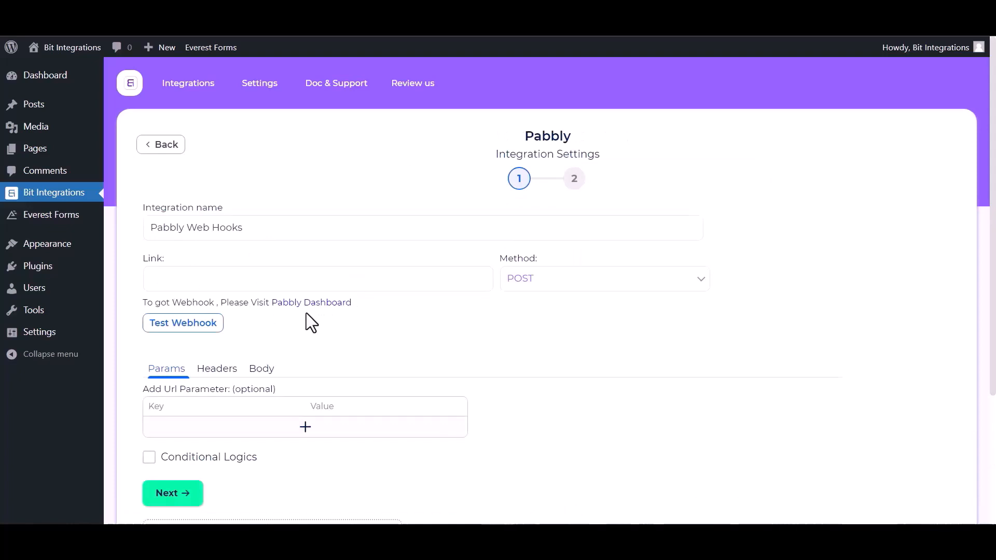
Create a new Pabbly Connect workflow named 'Bit Integrations'
click(326, 305)
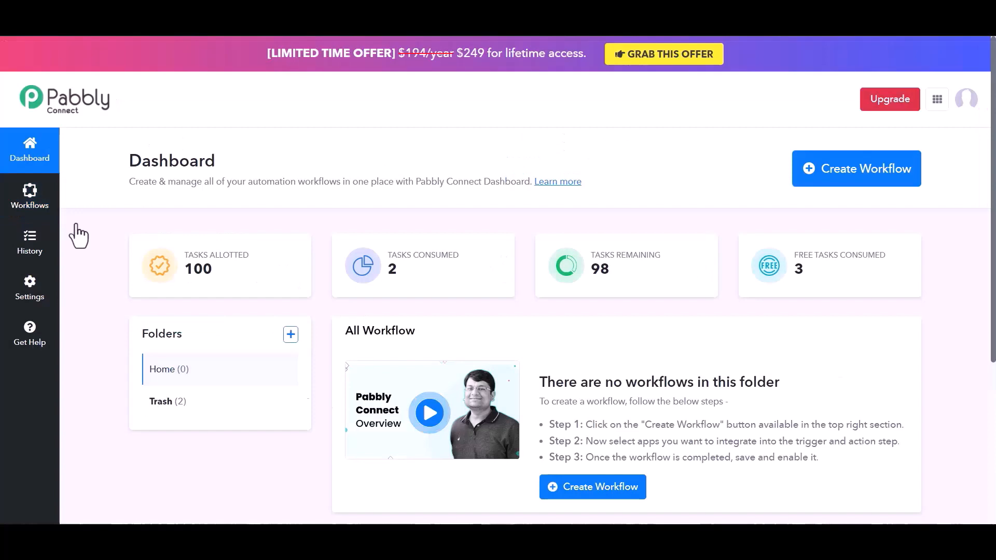
click(587, 498)
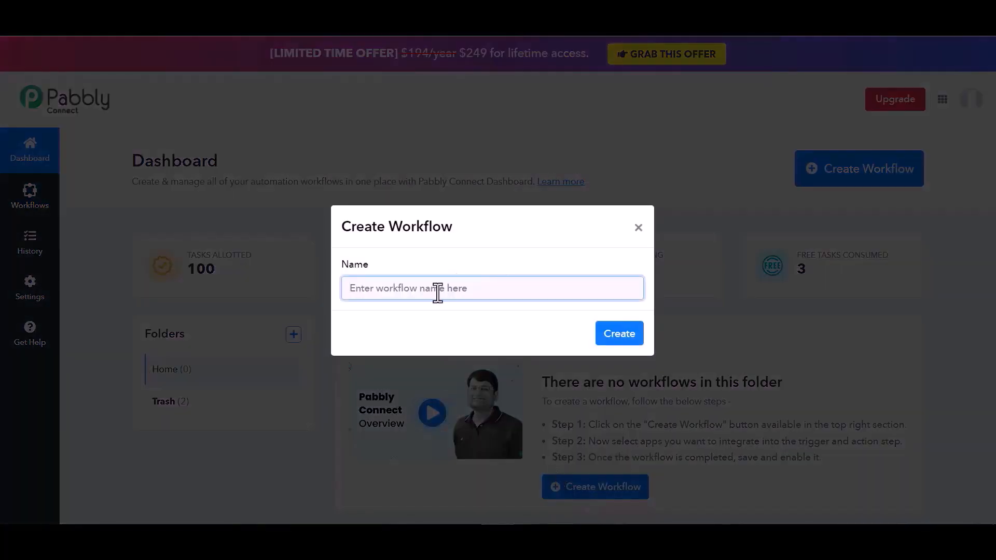
text(B)
text(ir)
text( Integrations)
click(621, 333)
Set Webhook as the workflow's trigger app and copy its webhook URL
text(web)
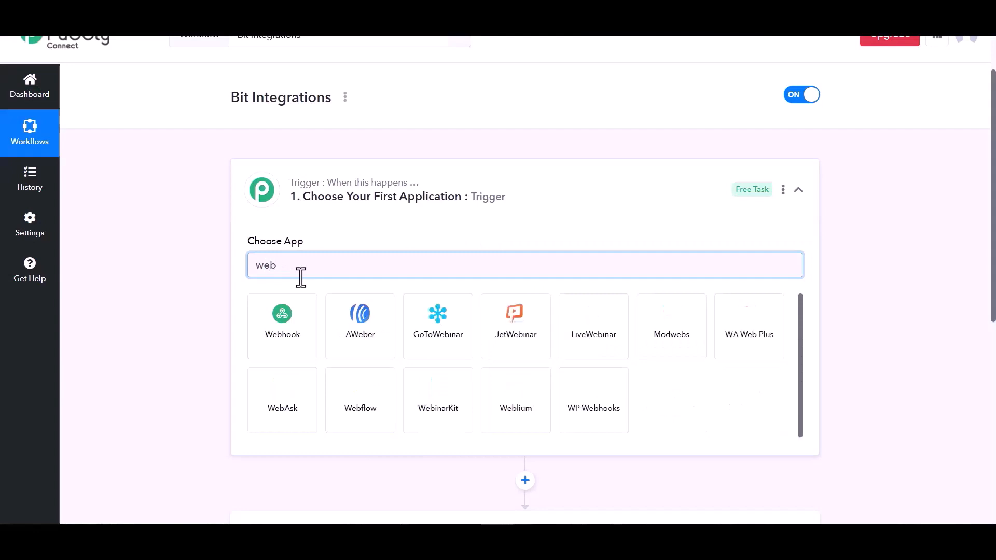
click(291, 334)
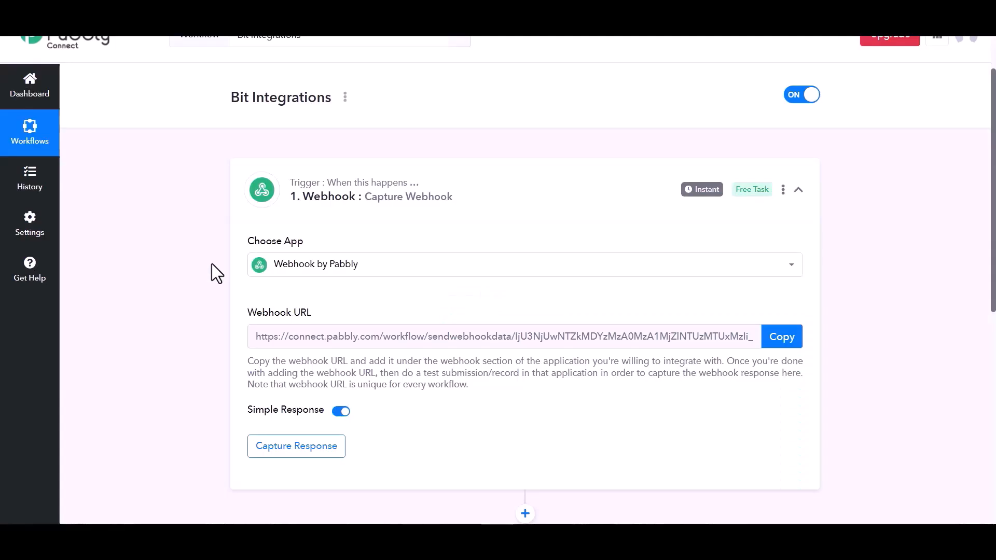
click(777, 342)
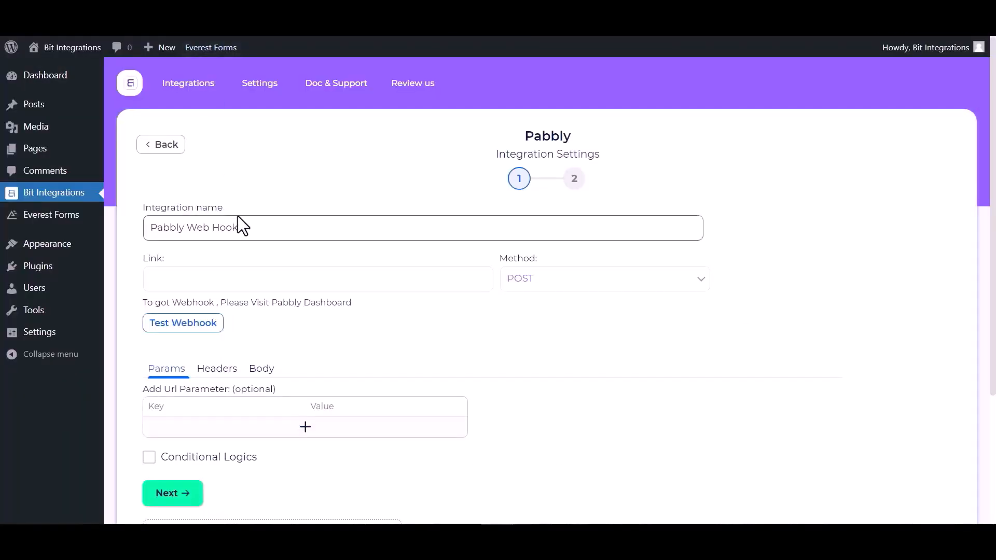
Point the Pabbly action's Link at the Pabbly webhook URL, sending all data as application/json
click(221, 282)
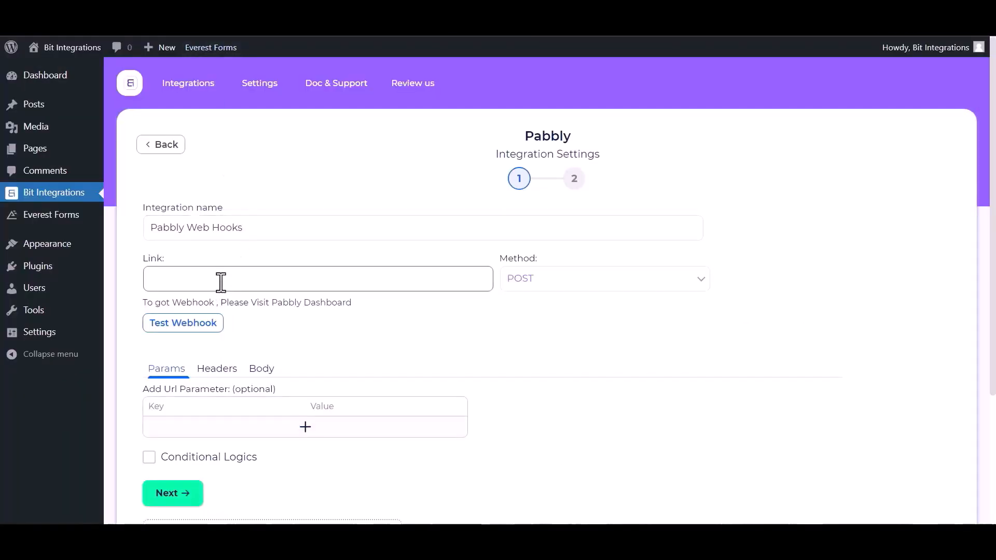
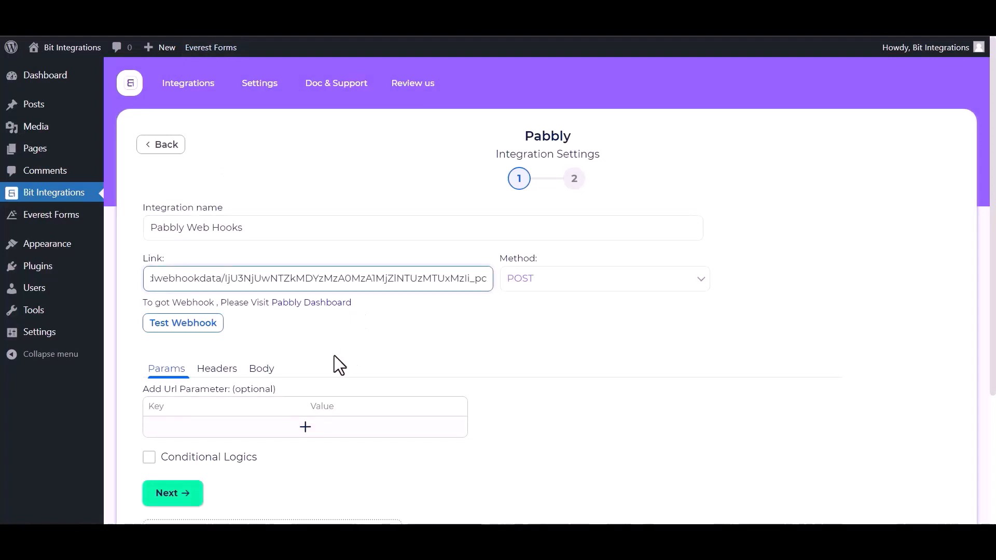
click(257, 371)
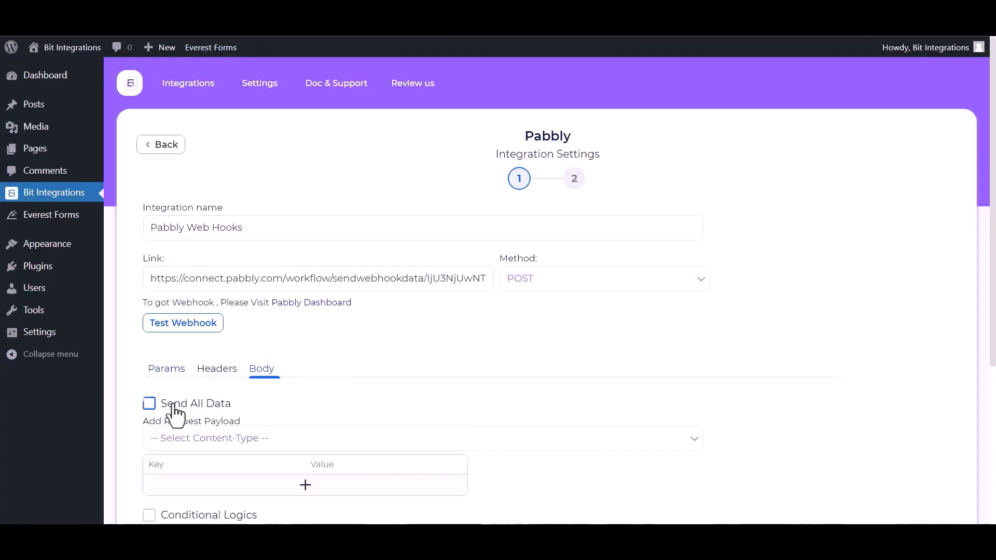
click(150, 405)
scroll(233, 403, down, 1)
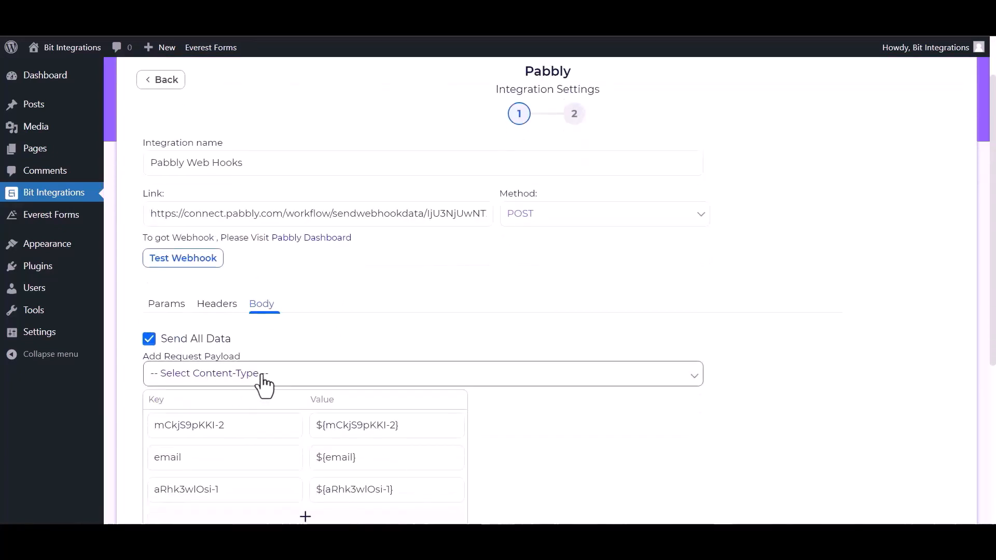
click(264, 374)
click(231, 407)
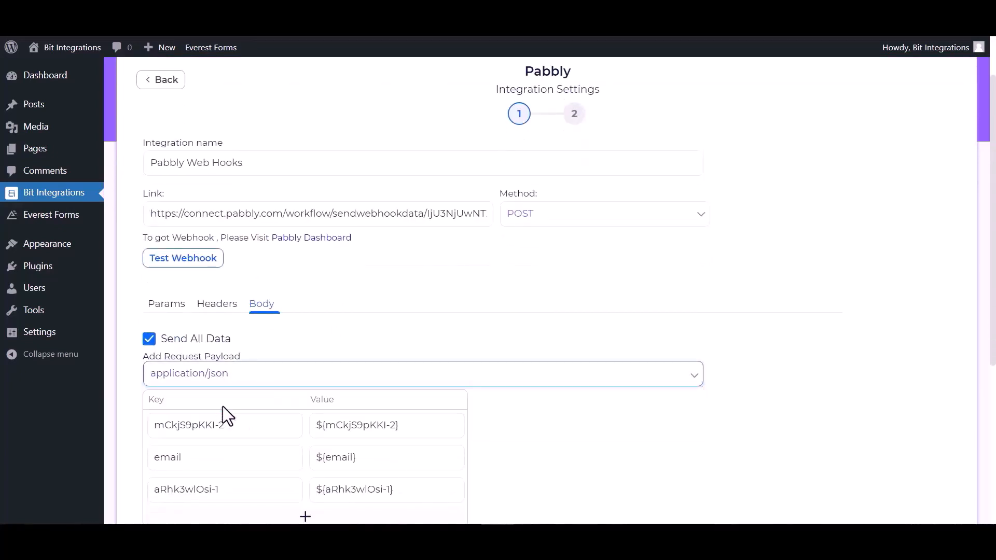
Test the webhook successfully and proceed to the final integration step
click(196, 267)
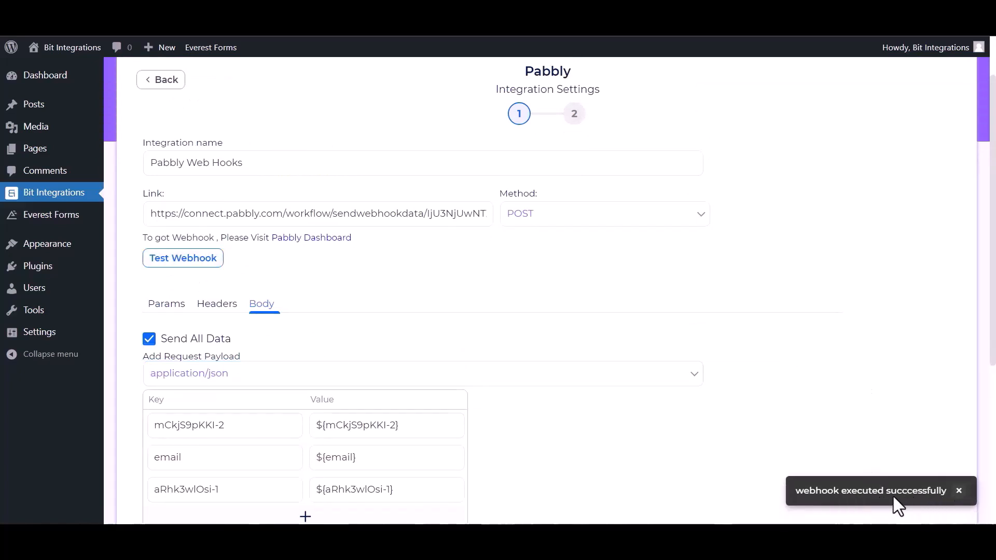
scroll(173, 494, down, 3)
click(169, 456)
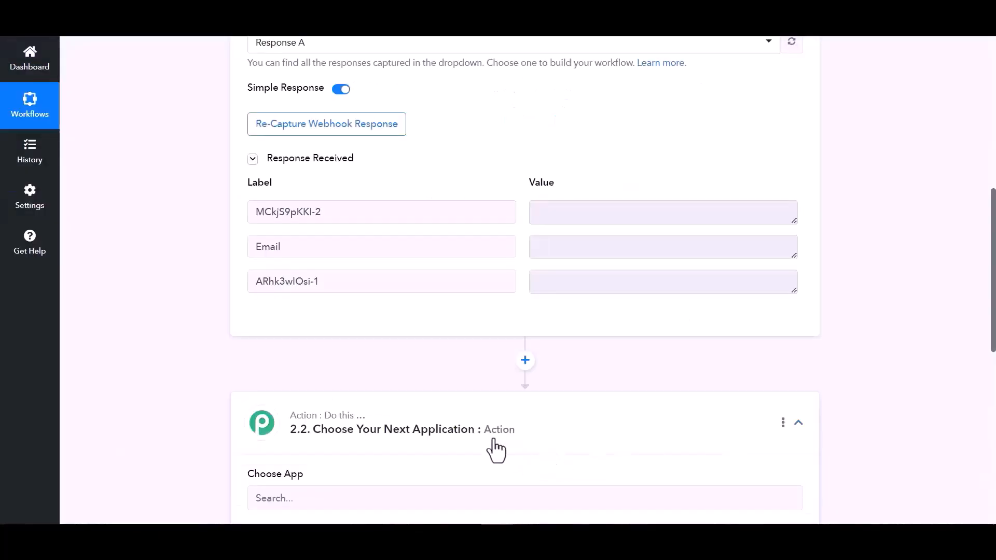
Choose Airtable as the workflow's action app
scroll(356, 347, down, 3)
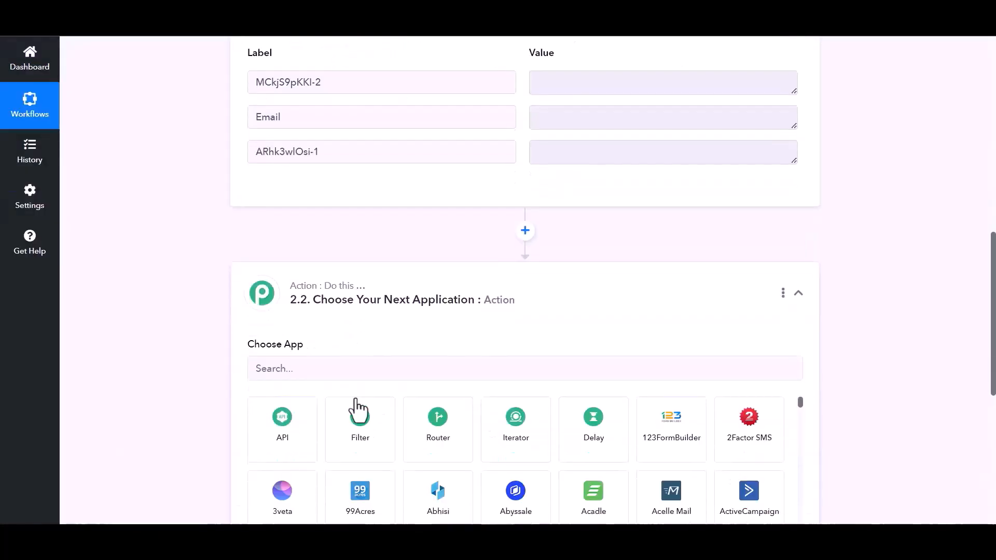
click(346, 370)
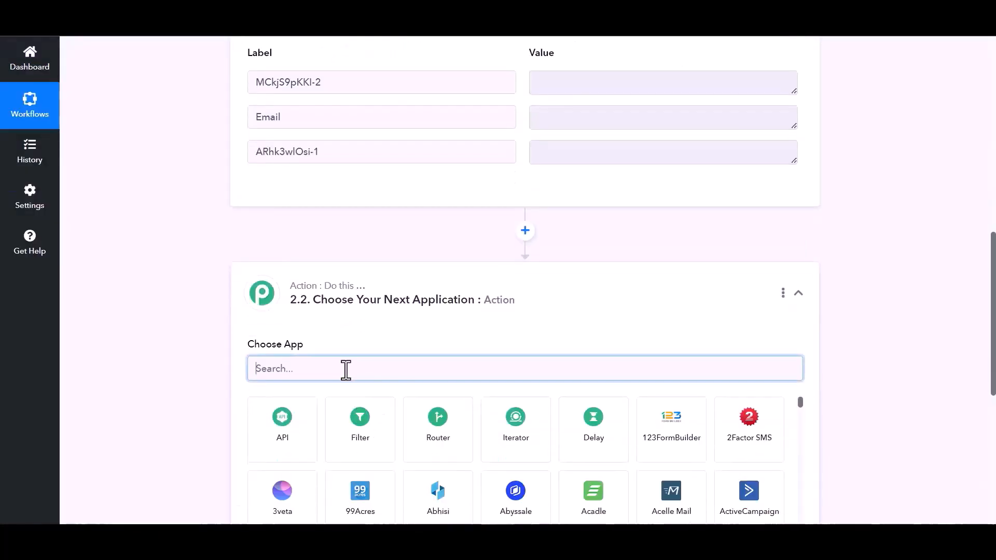
text(air)
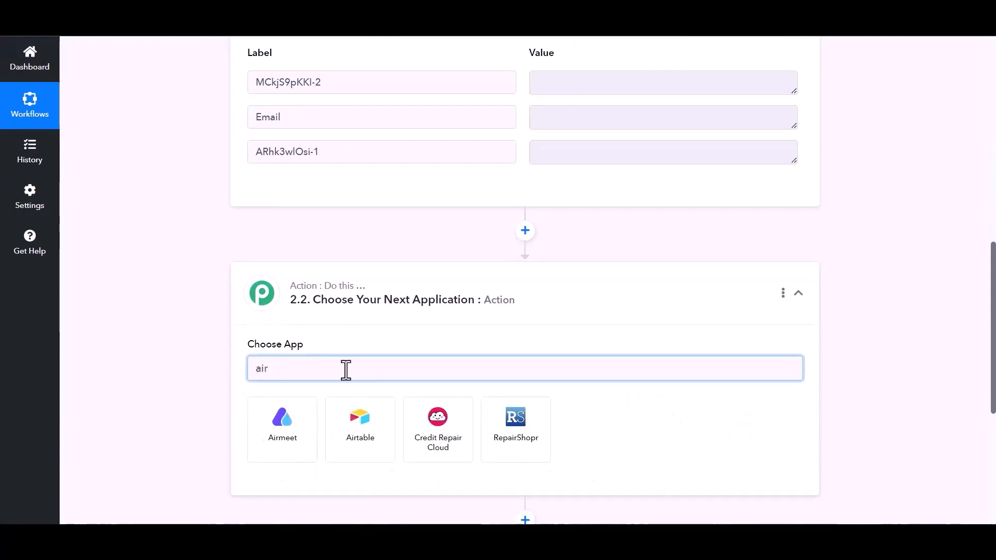
click(371, 460)
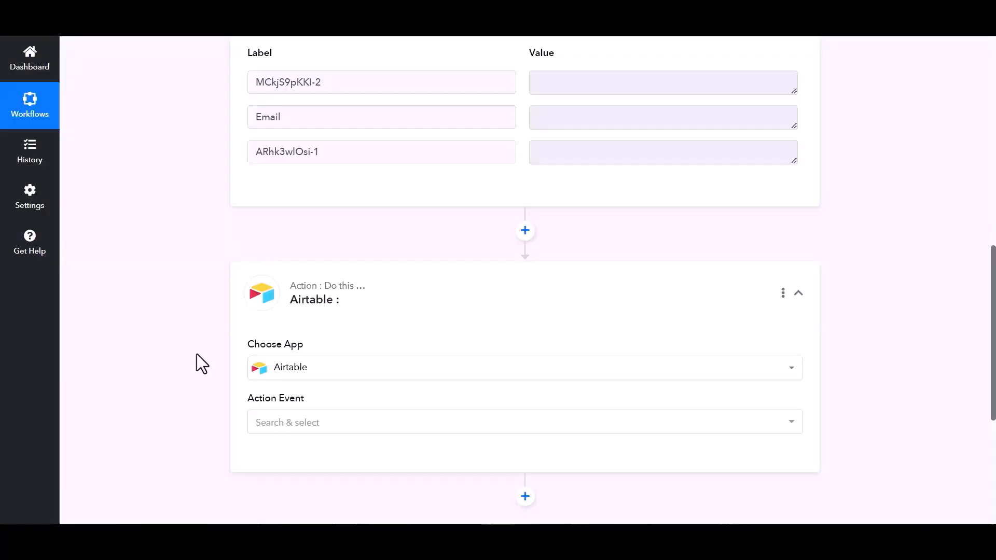
Set the Airtable action event to Create Record and start connecting an Airtable account
scroll(225, 351, down, 1)
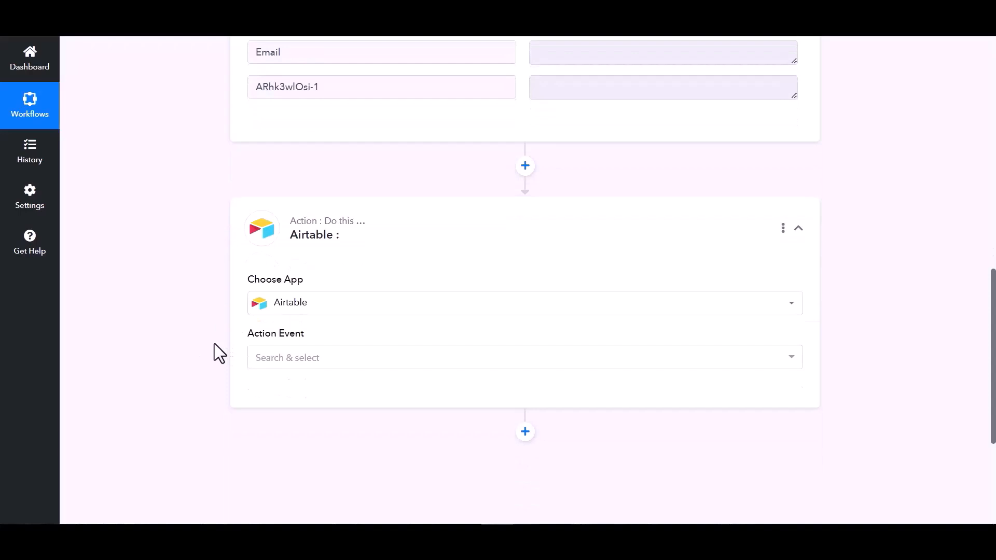
click(617, 358)
click(306, 128)
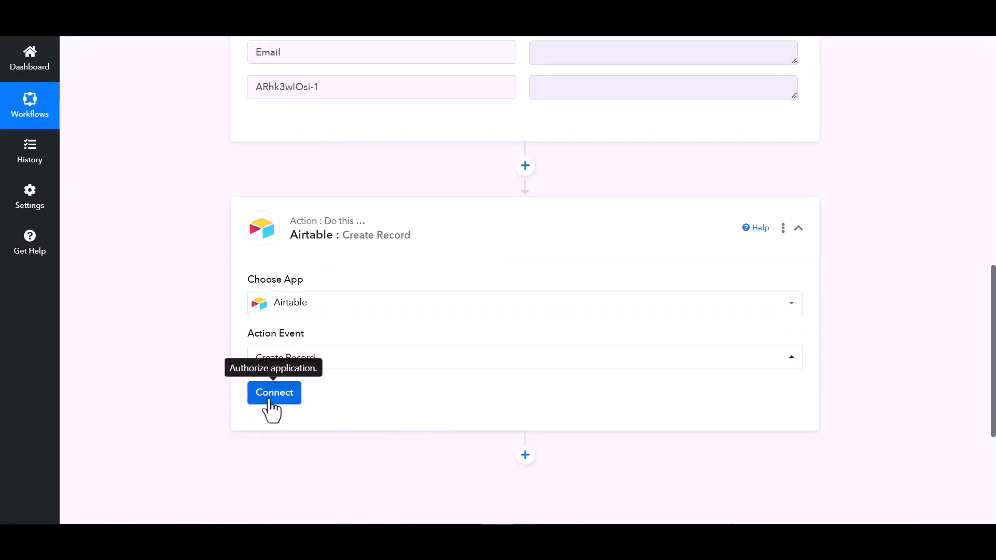
click(270, 400)
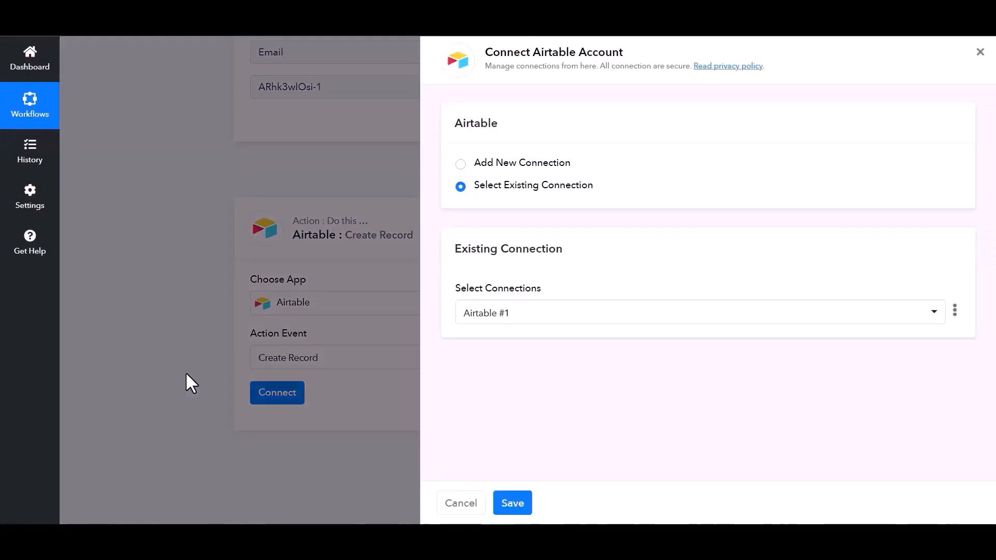
Switch to adding a new Airtable connection ('Airtable #2') and focus the empty Token field
click(460, 165)
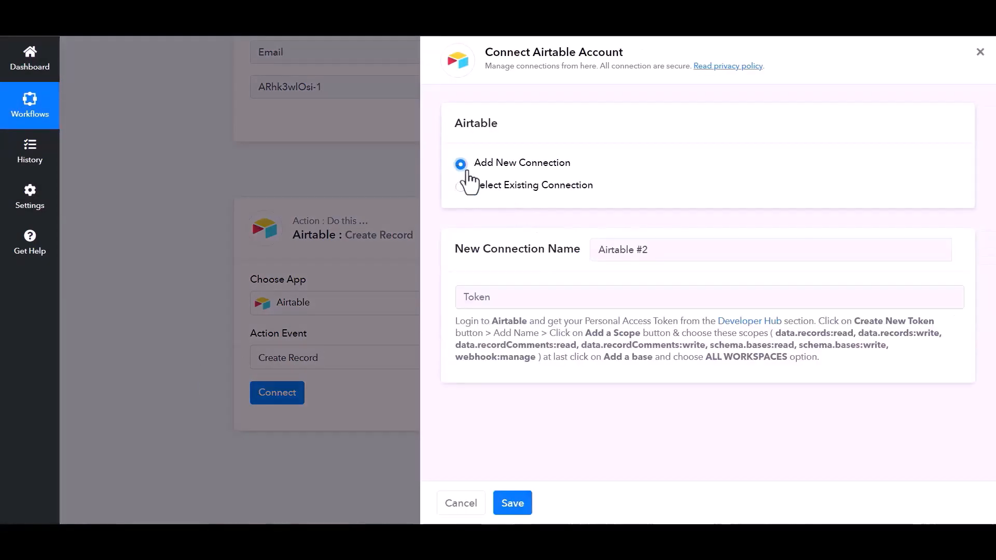
click(526, 300)
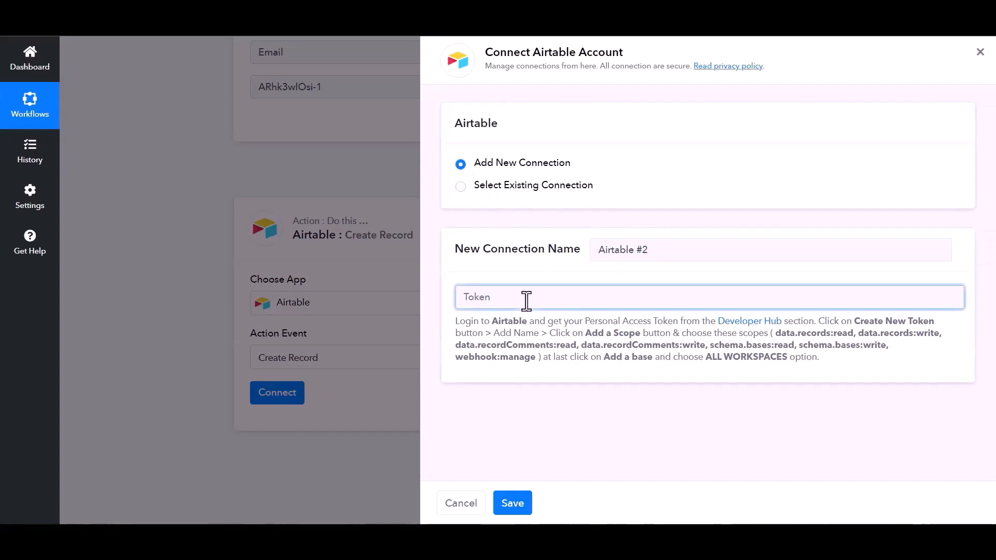
Start an Airtable personal access token named 'Bit Integrations' with records and recordComments read/write scopes
click(753, 334)
click(574, 322)
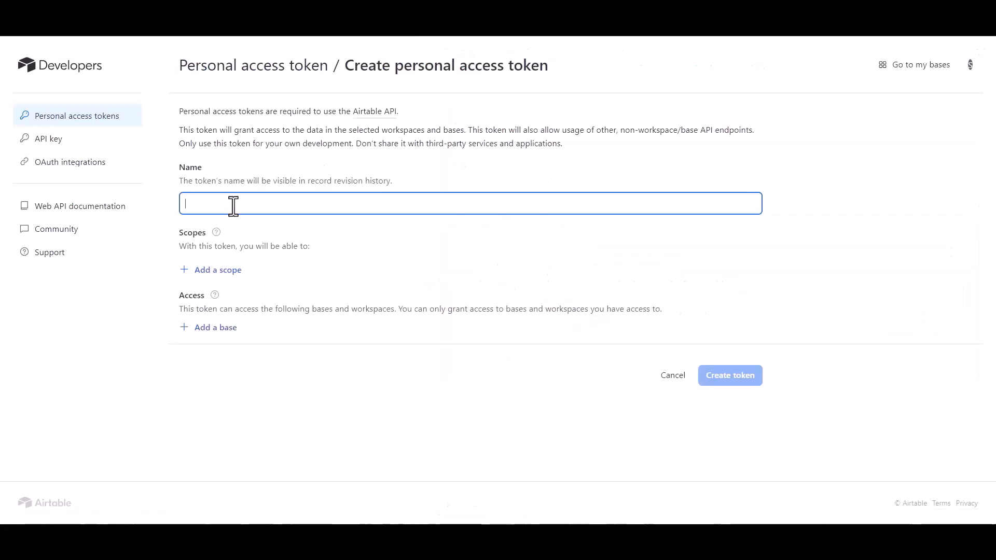
text(Bit INY)
click(217, 271)
click(220, 336)
click(223, 337)
click(218, 328)
click(231, 395)
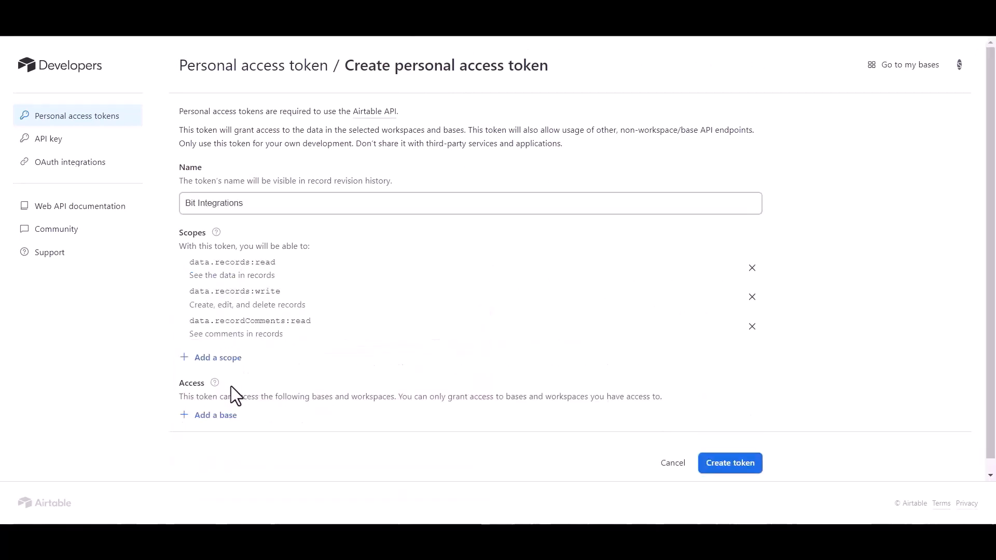
click(223, 357)
click(234, 251)
Grant access to all workspaces and bases, add schema.bases read/write, then create and copy the token
click(224, 447)
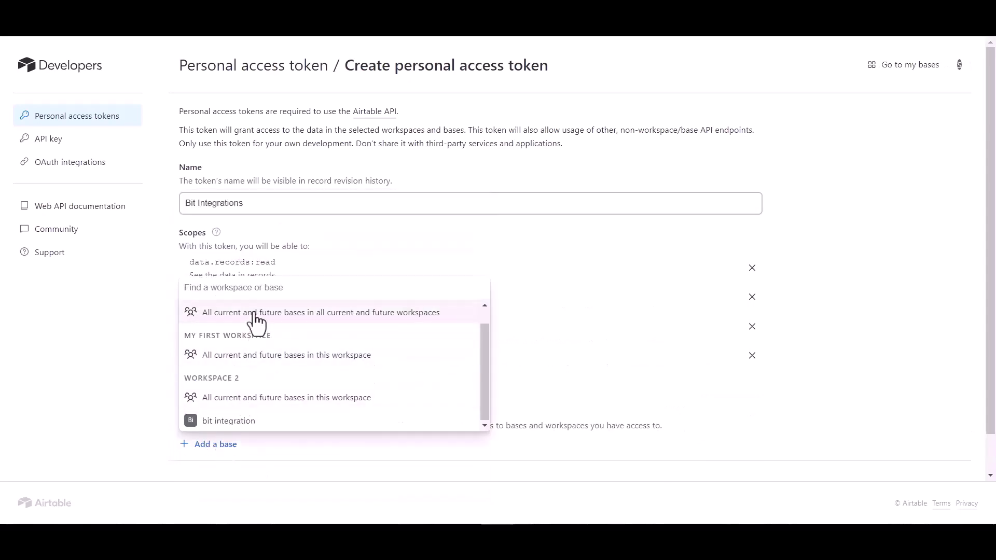
click(255, 314)
click(223, 388)
click(239, 283)
click(228, 305)
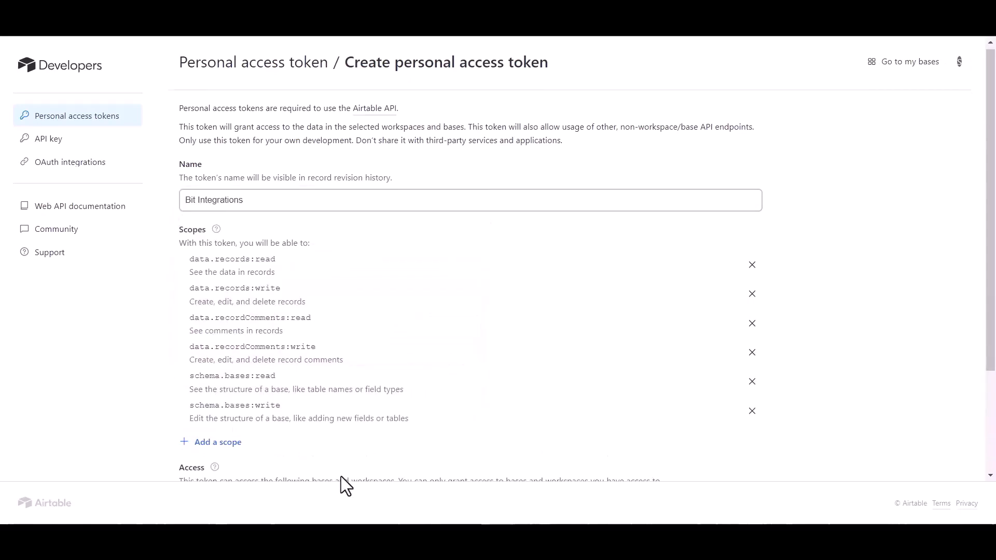
scroll(342, 476, down, 3)
click(736, 451)
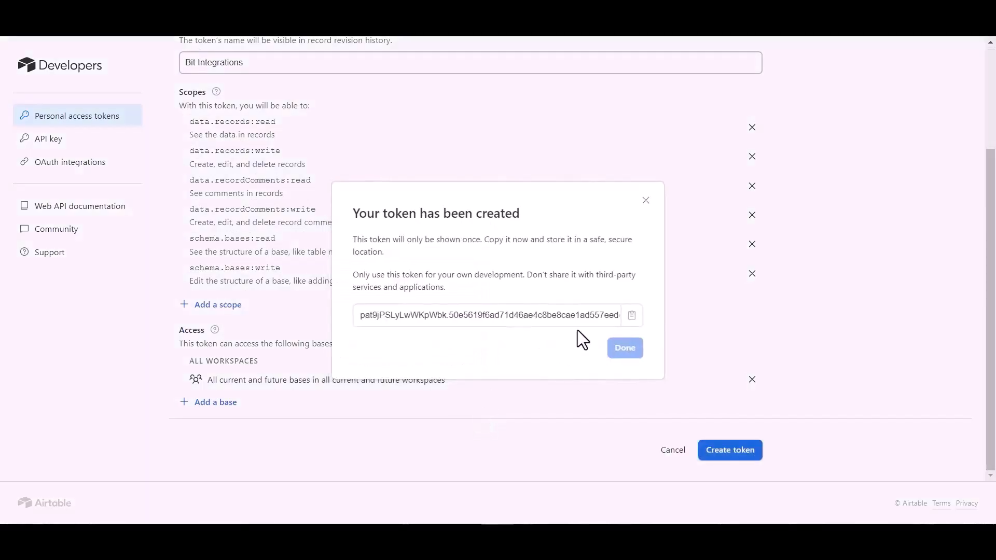
click(631, 315)
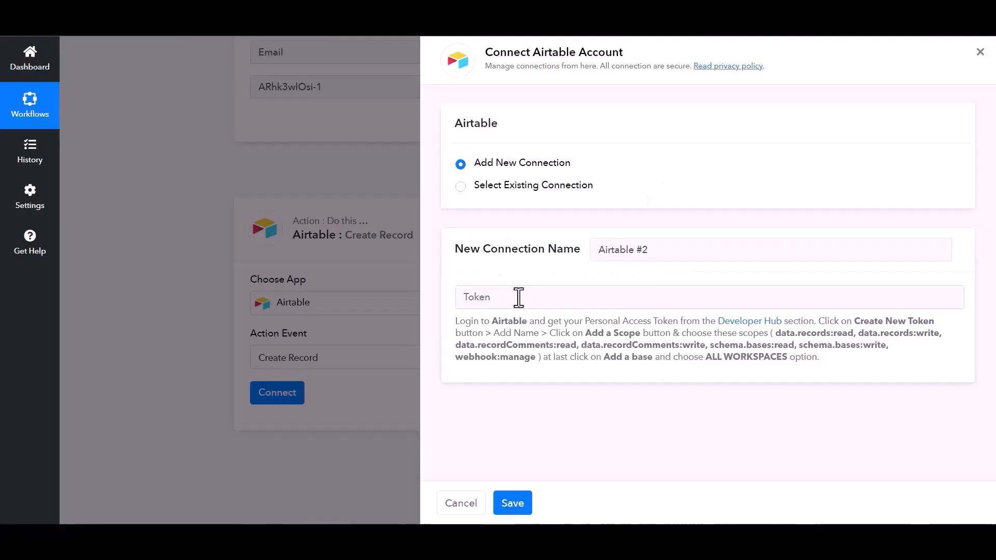
Connect Airtable in Pabbly Connect by pasting the new access token
click(517, 294)
key(ctrl+v)
click(515, 504)
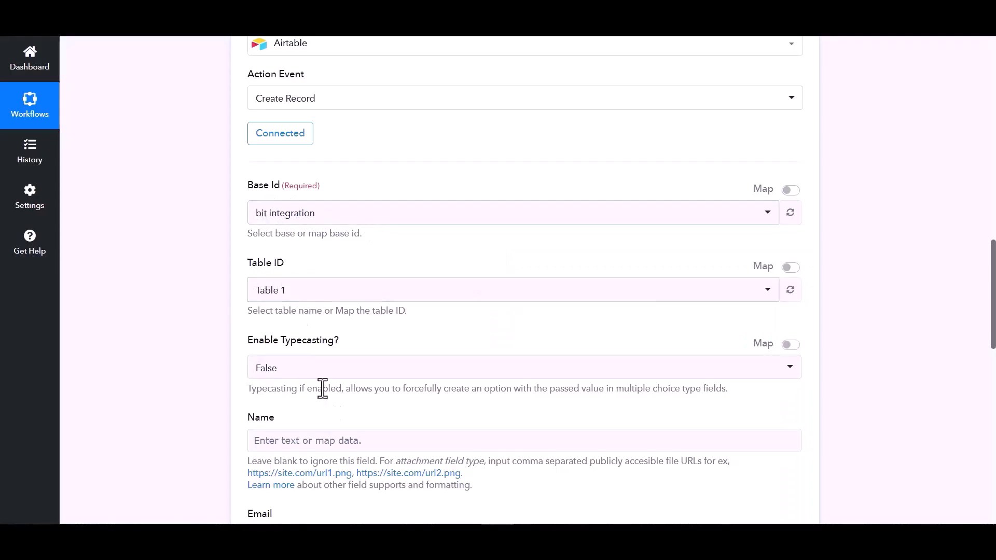
Map the first captured webhook item into Table 1's Name field
scroll(656, 307, down, 1)
click(370, 376)
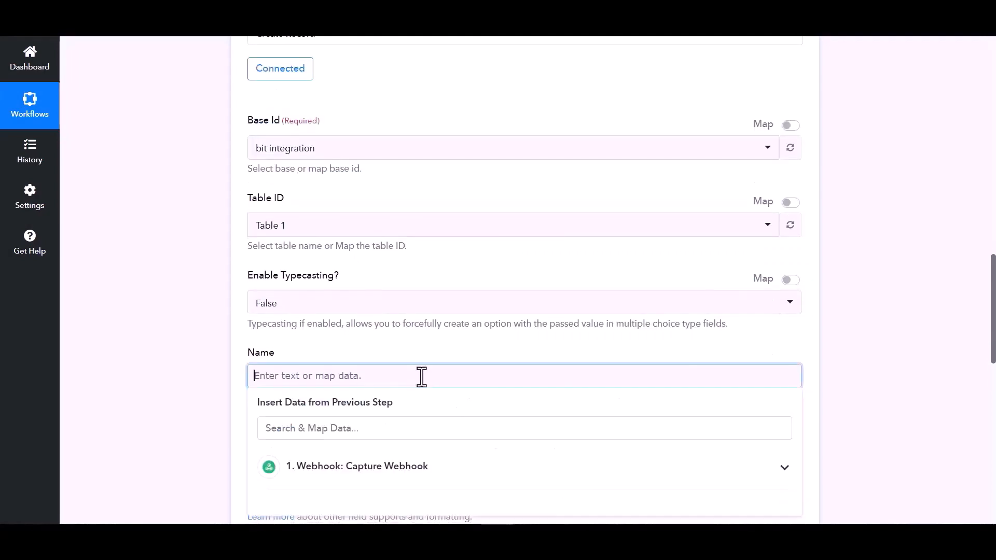
scroll(416, 393, down, 2)
click(415, 342)
click(320, 376)
click(231, 329)
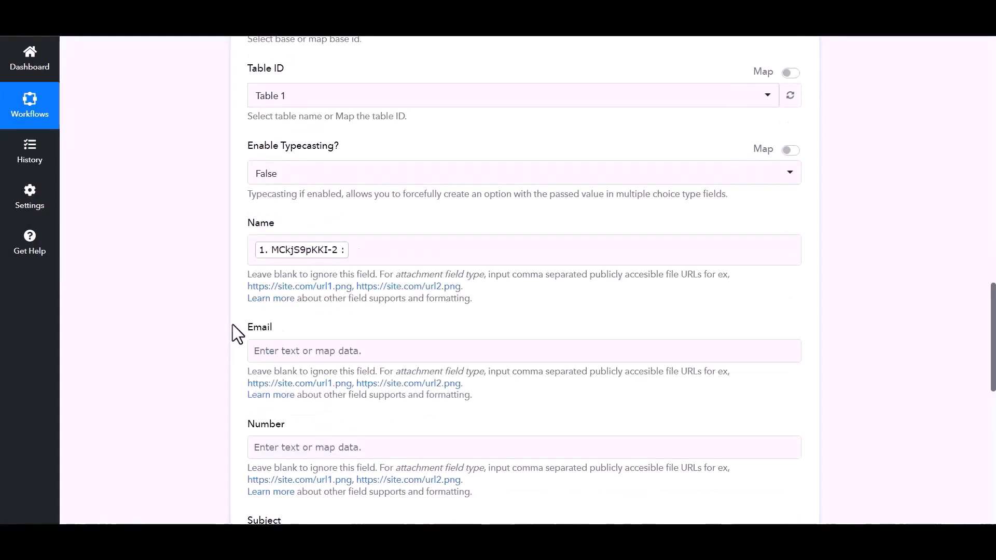
Map the Email webhook item into the Email field
click(330, 354)
click(360, 442)
click(291, 502)
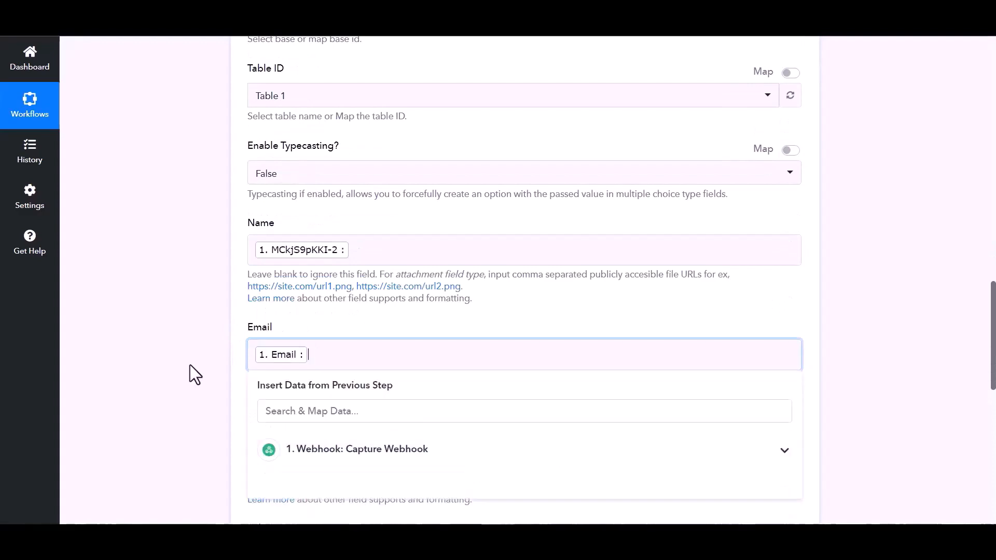
Map the ARhk3wlOsi-1 webhook item into Number, then save and send a test request
click(194, 373)
scroll(322, 404, down, 1)
click(364, 390)
scroll(409, 425, down, 3)
click(366, 288)
click(311, 374)
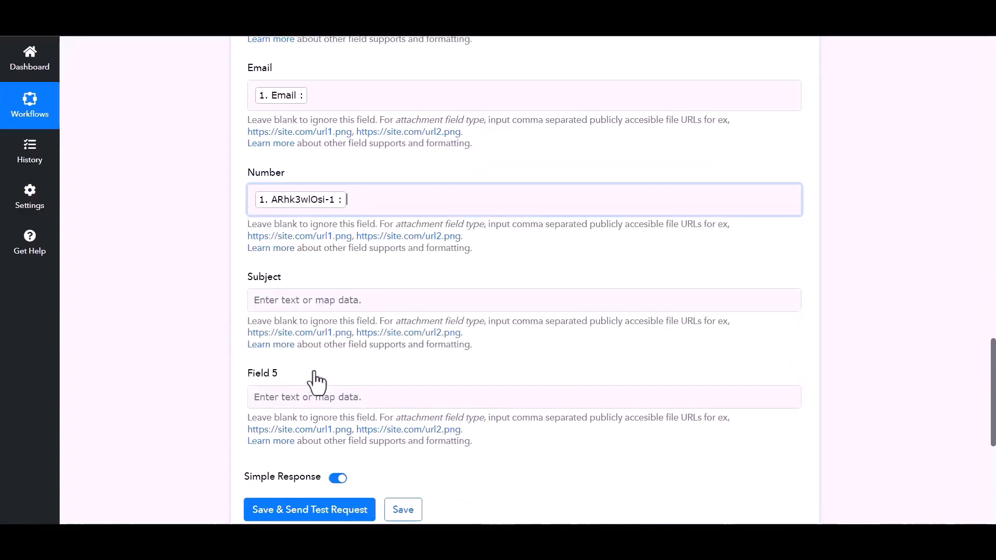
scroll(312, 342, down, 4)
click(405, 346)
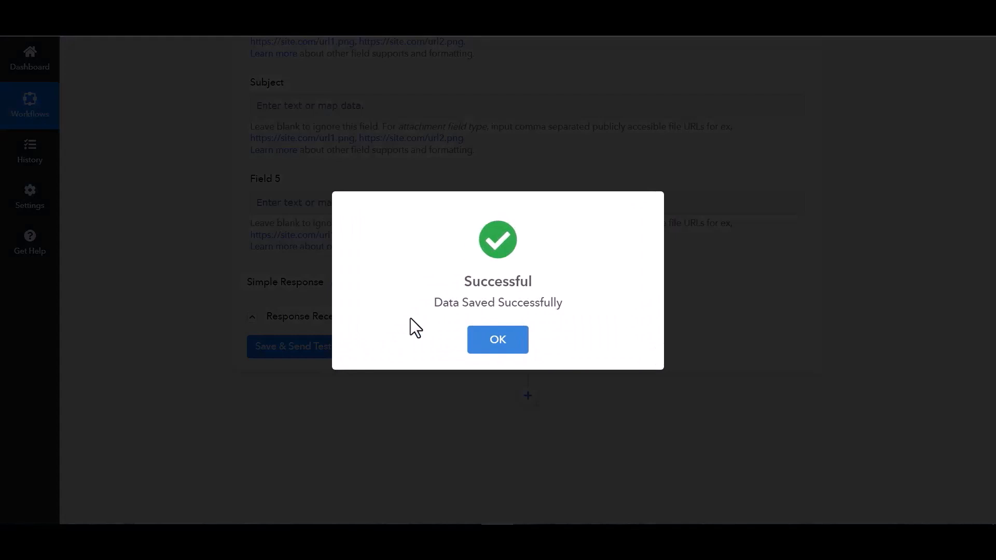
Dismiss the save confirmation and open the Bit Integrations form in the Bit Assist widget
click(157, 300)
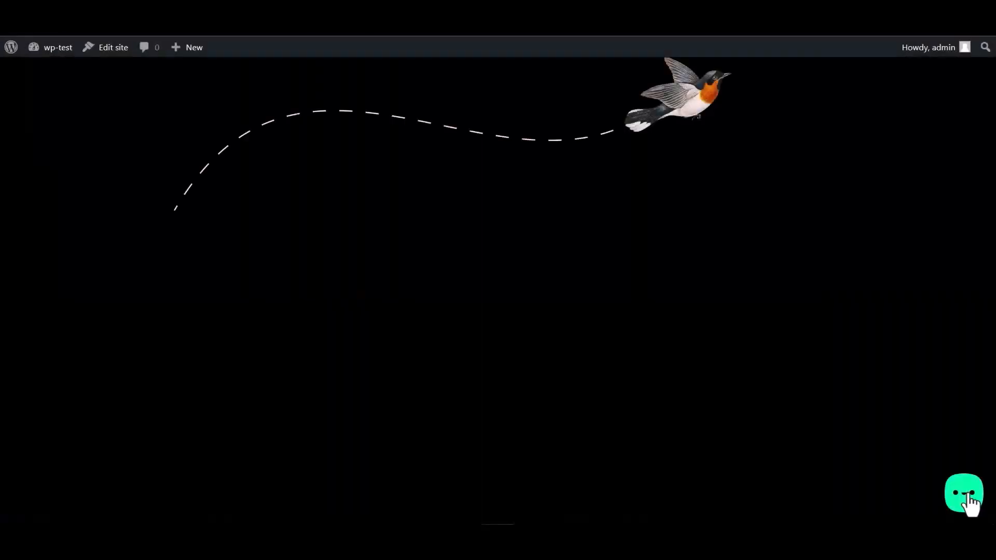
click(969, 500)
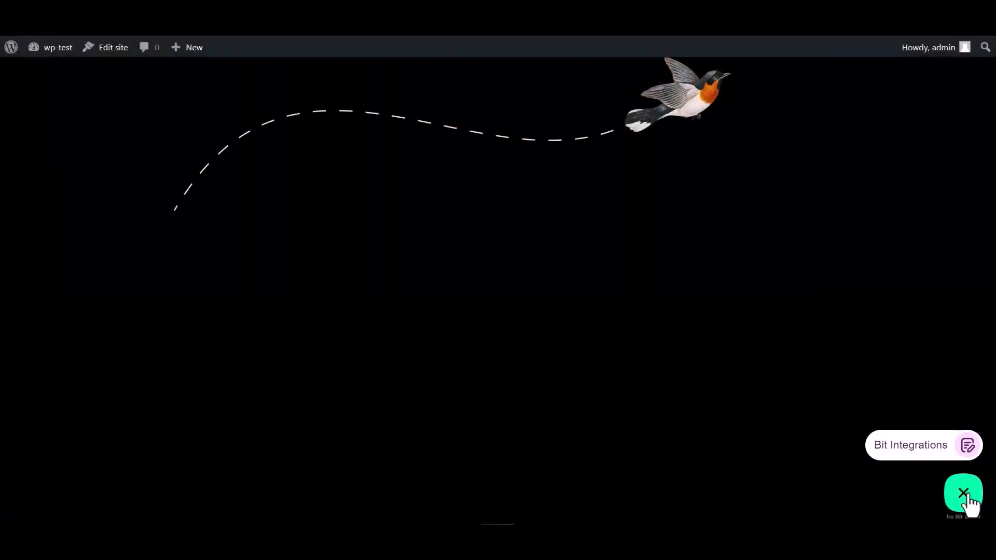
click(904, 447)
Fill in name 'Bit Integrations', an e-mail and a contact number, then submit the form
click(829, 340)
text(Bit Integrations)
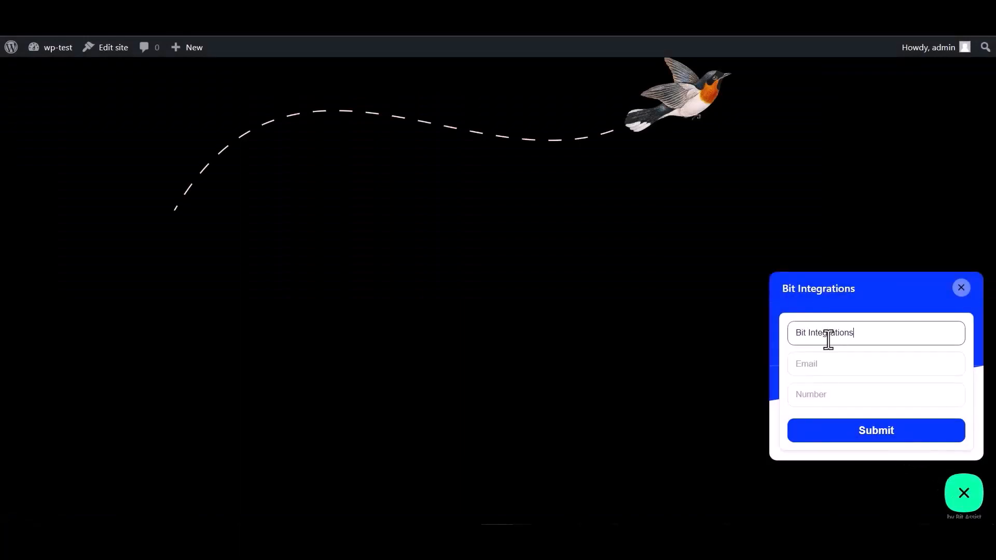
click(837, 363)
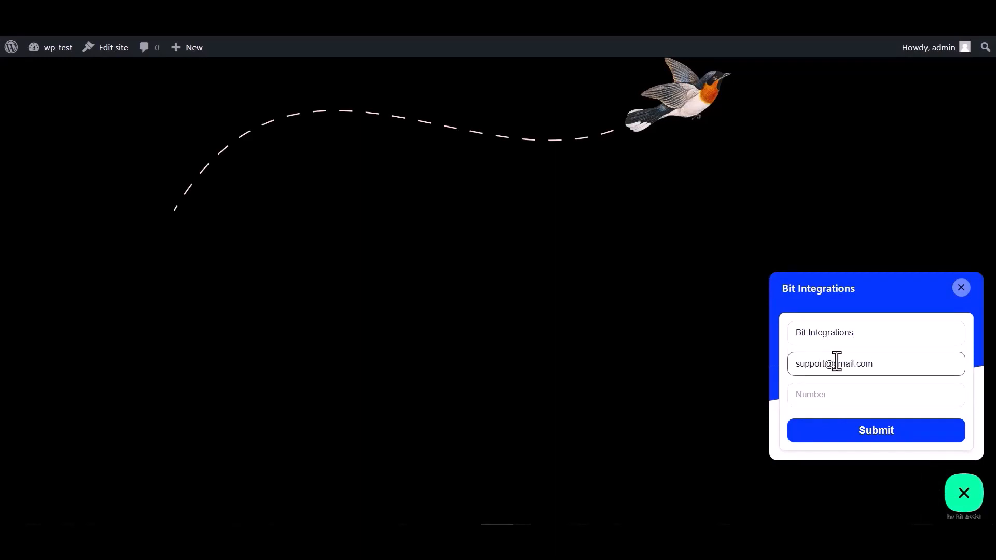
click(822, 390)
text(4445)
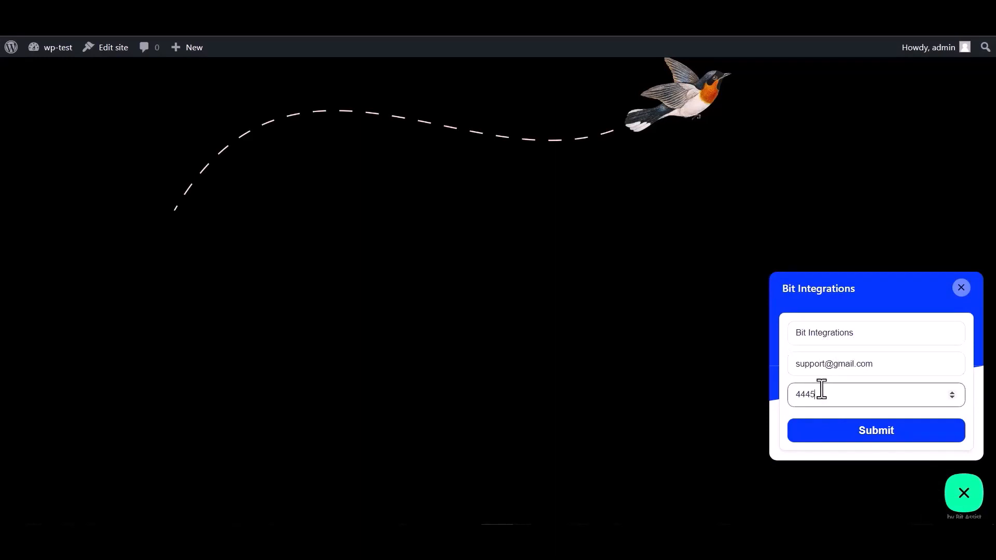
text(55666)
click(879, 435)
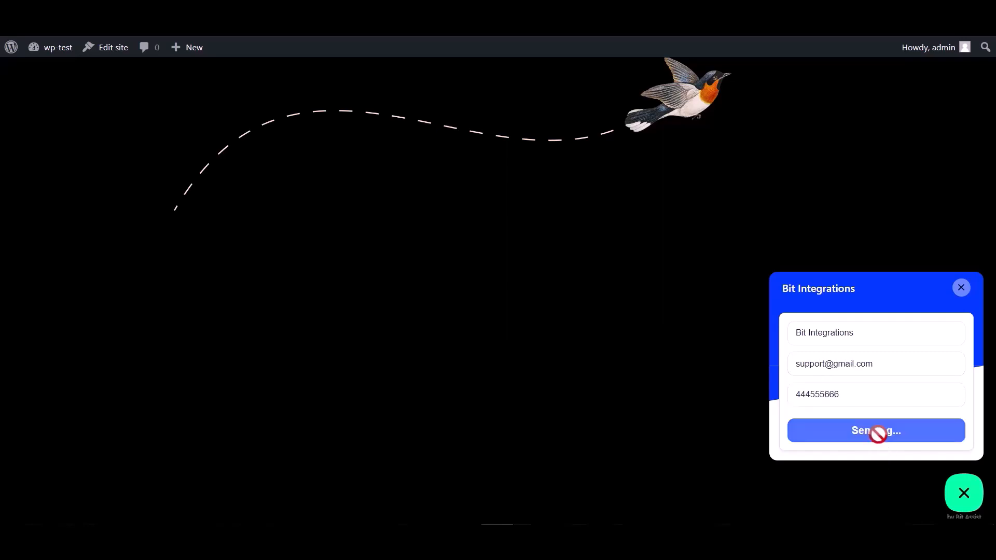